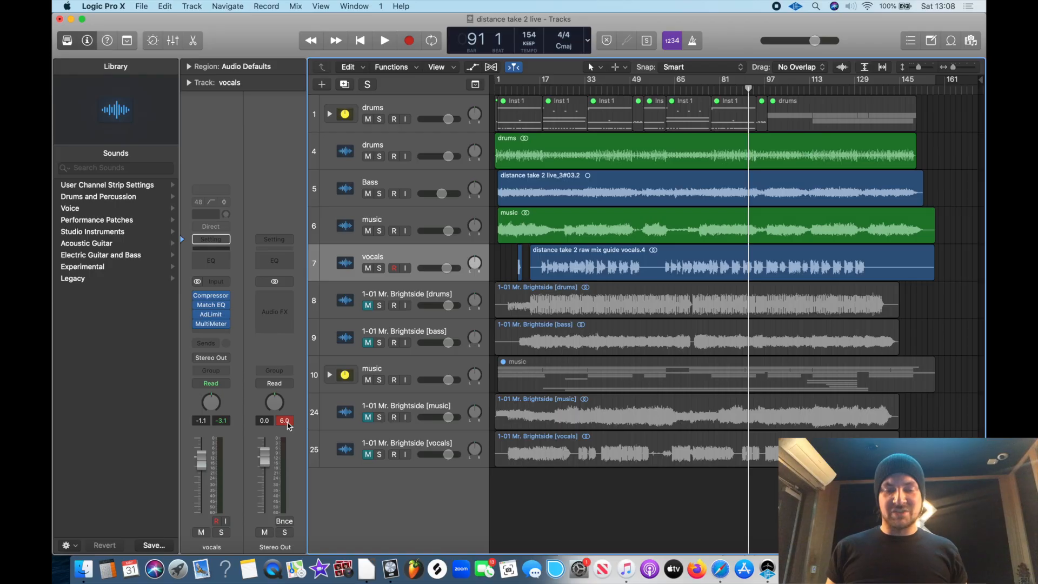
Reset the Stereo Out peak reading and play the mix briefly to check its output level
{"action": "left_click", "coordinate": [284, 422]}
{"action": "key", "text": "space"}
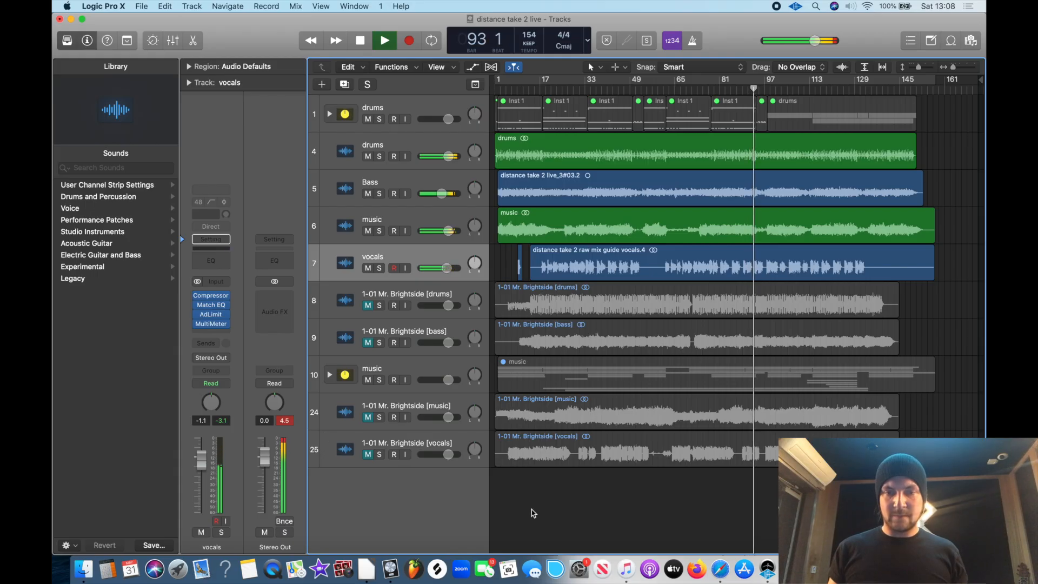
{"action": "key", "text": "space"}
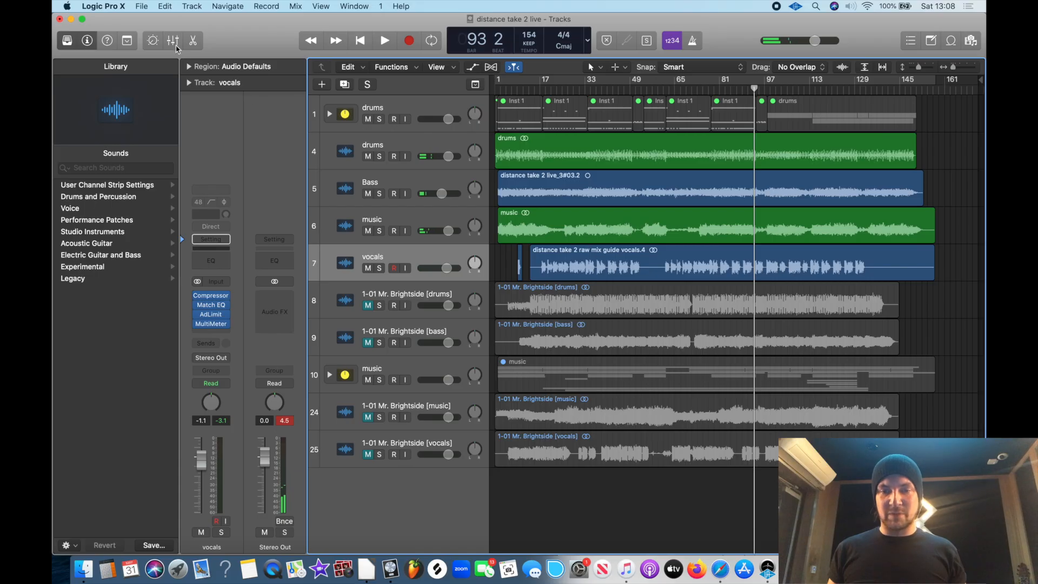
In the mixer, lower the drums, Bass, music and vocals audio channels together by about 6 dB
{"action": "left_click", "coordinate": [174, 42]}
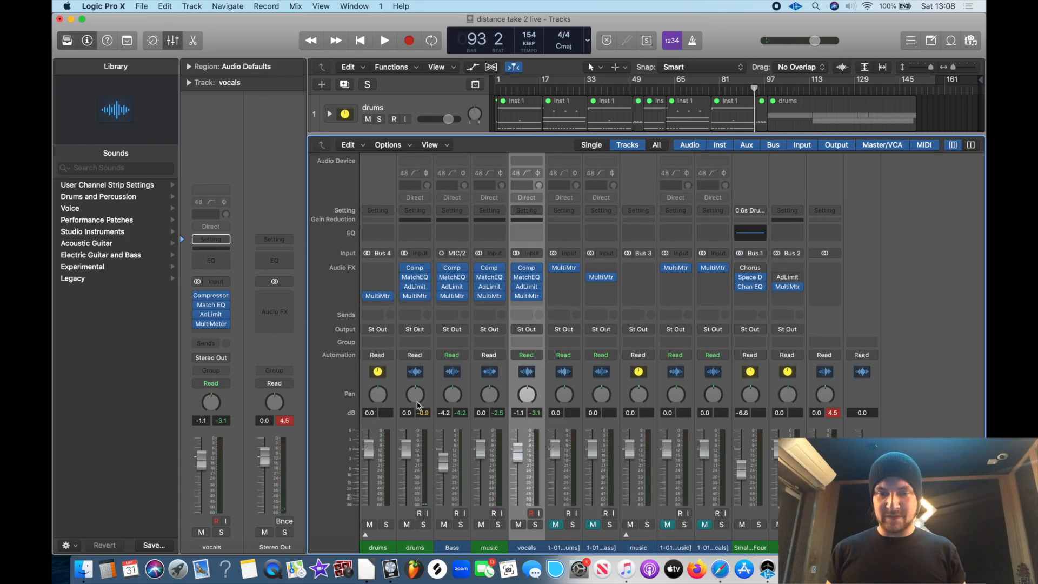
{"action": "left_click", "coordinate": [416, 431]}
{"action": "left_click", "coordinate": [453, 431]}
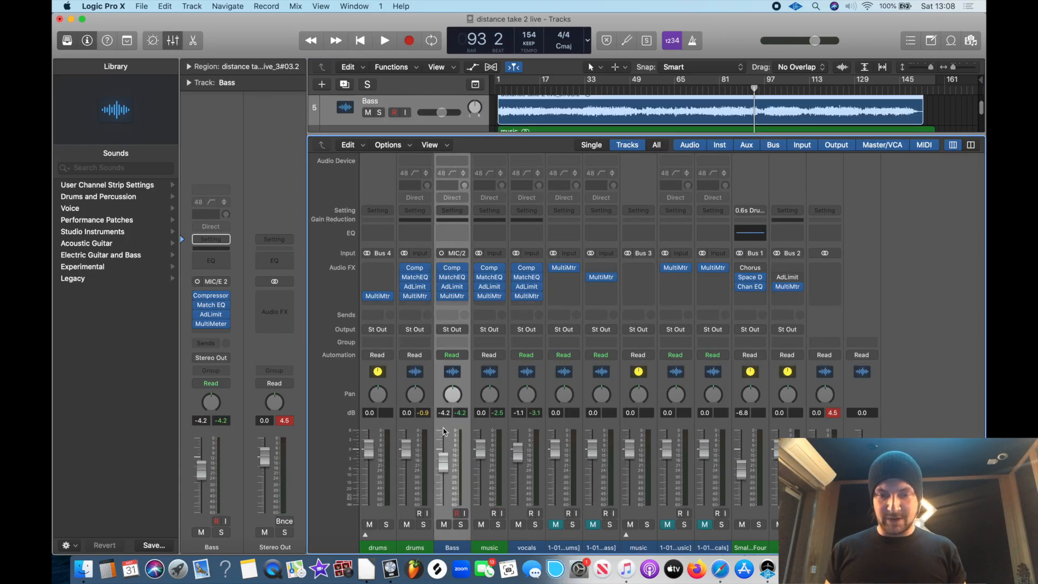
{"action": "left_click", "coordinate": [421, 431], "text": "shift"}
{"action": "left_click", "coordinate": [490, 432], "text": "shift"}
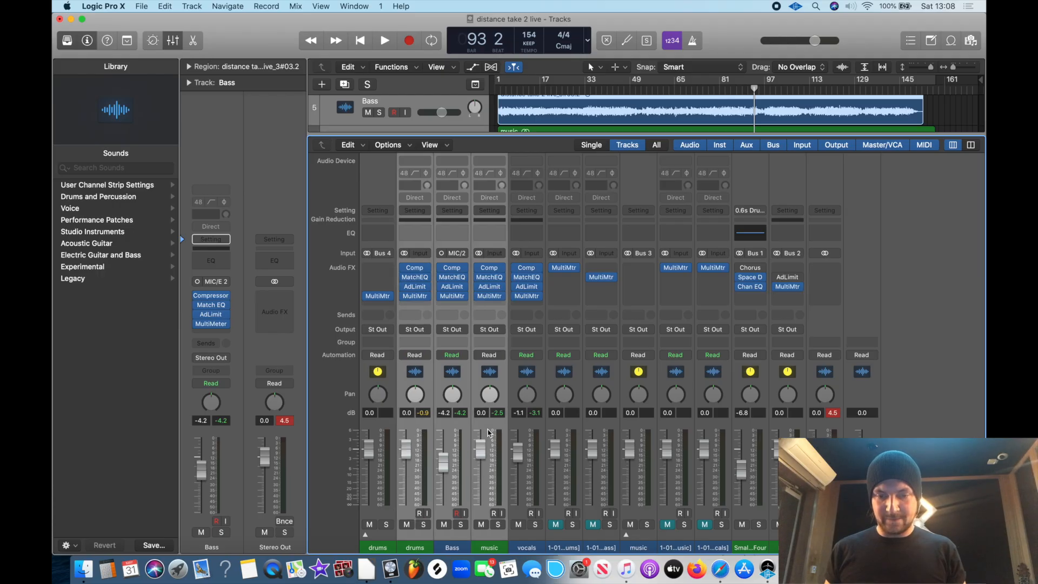
{"action": "left_click", "coordinate": [527, 432], "text": "shift"}
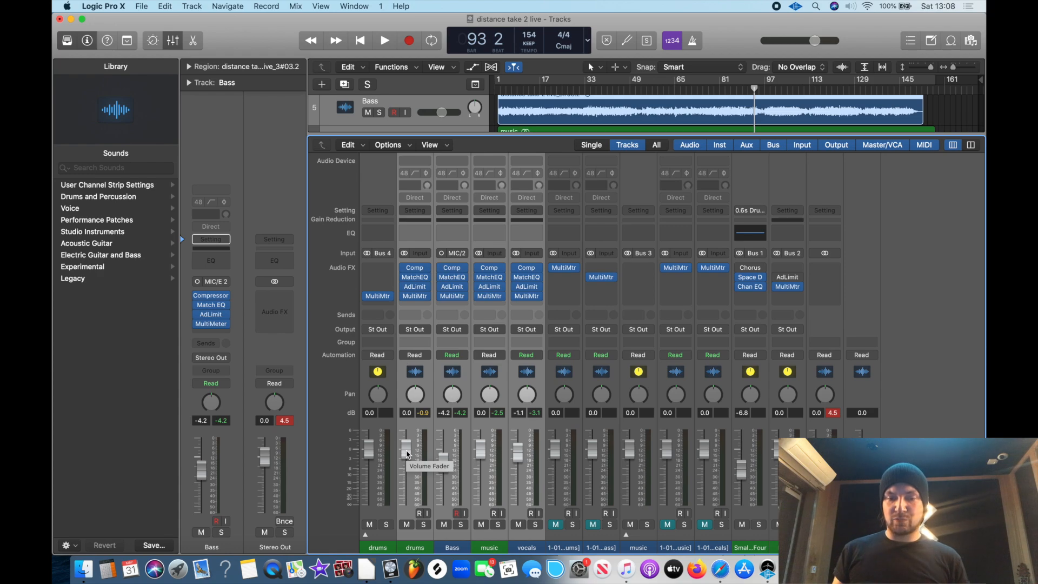
{"action": "left_click_drag", "start_coordinate": [406, 449], "coordinate": [406, 468]}
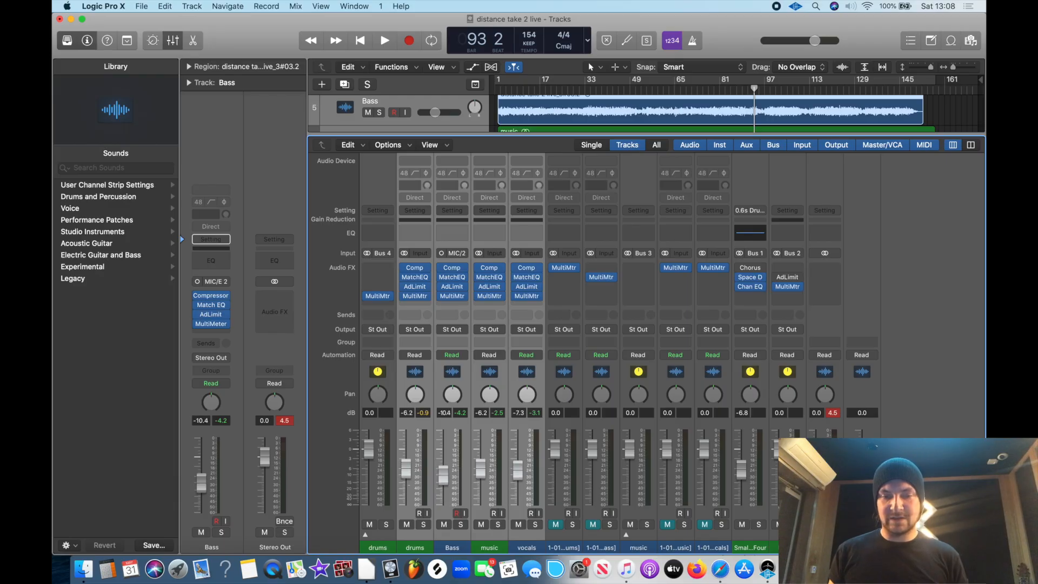
Play the mix to recheck the Stereo Out peak level, and close the mixer
{"action": "key", "text": "space"}
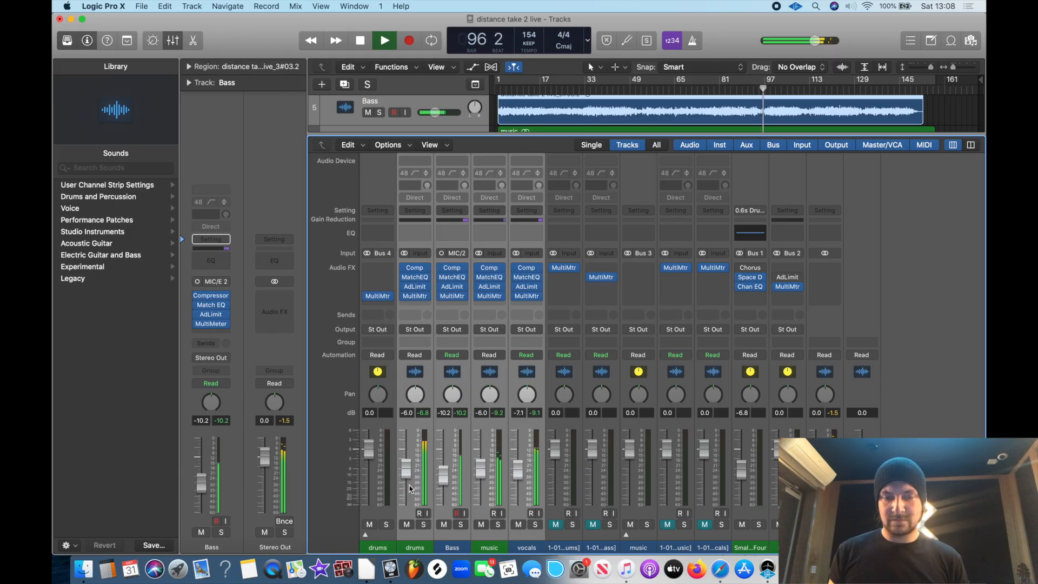
{"action": "key", "text": "space"}
{"action": "left_click", "coordinate": [176, 41]}
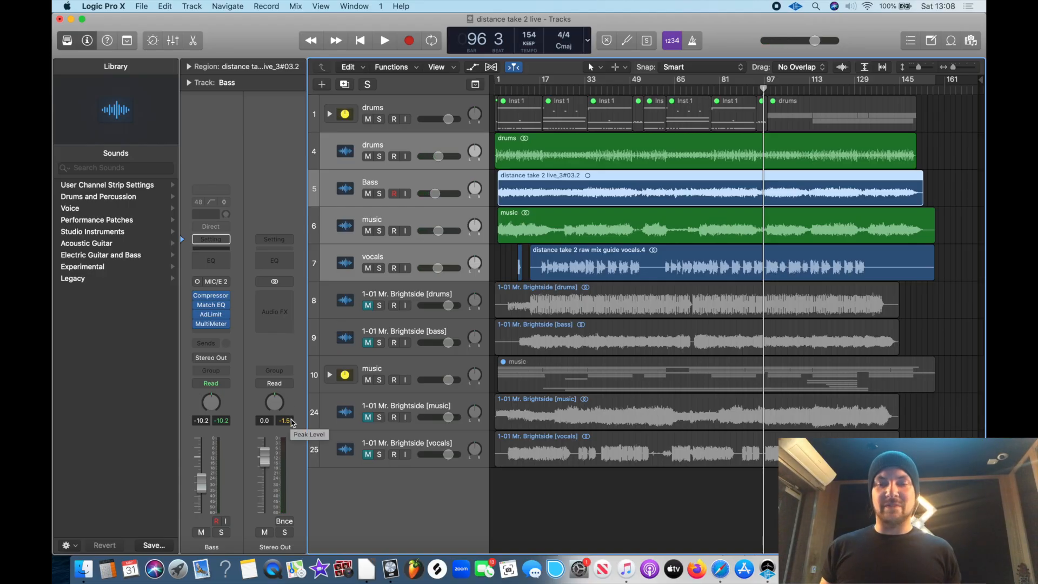
Switch to Music, search the library for "mr bri", and bring The Killers' Mr. Brightside into the Logic Pro X project as a new track
{"action": "left_click", "coordinate": [625, 568]}
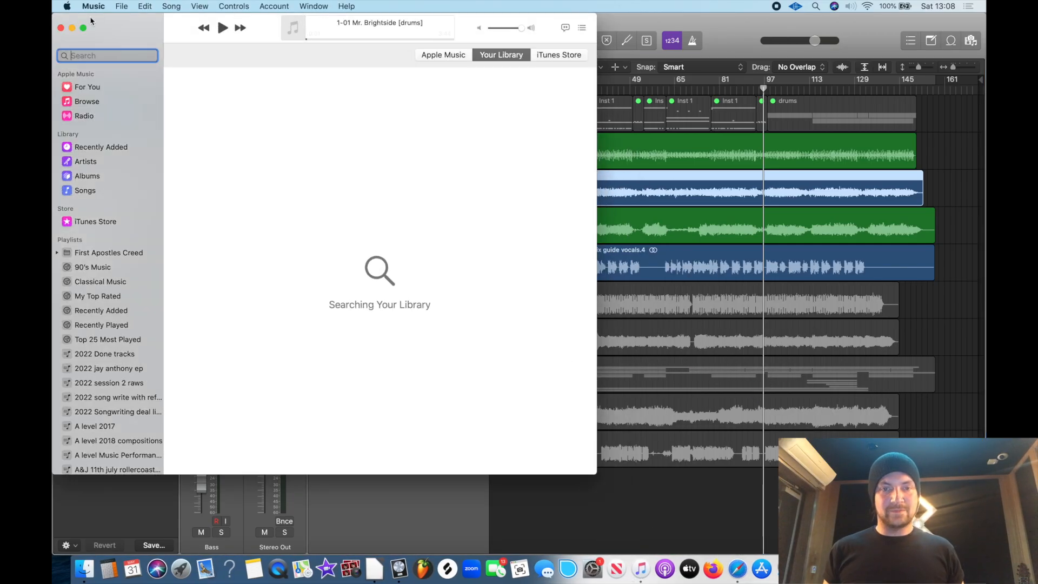
{"action": "type", "text": "mr"}
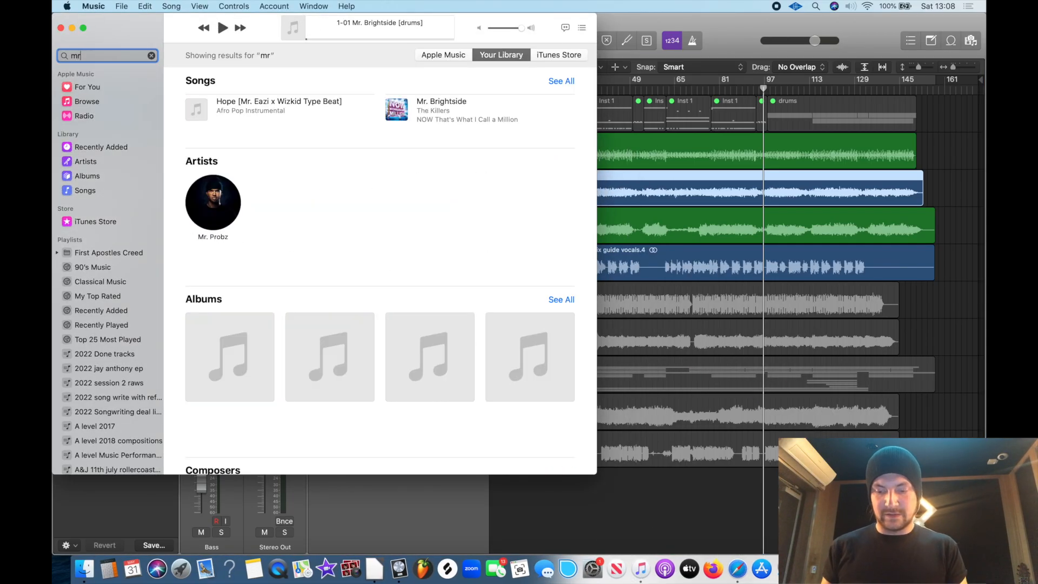
{"action": "type", "text": " bri"}
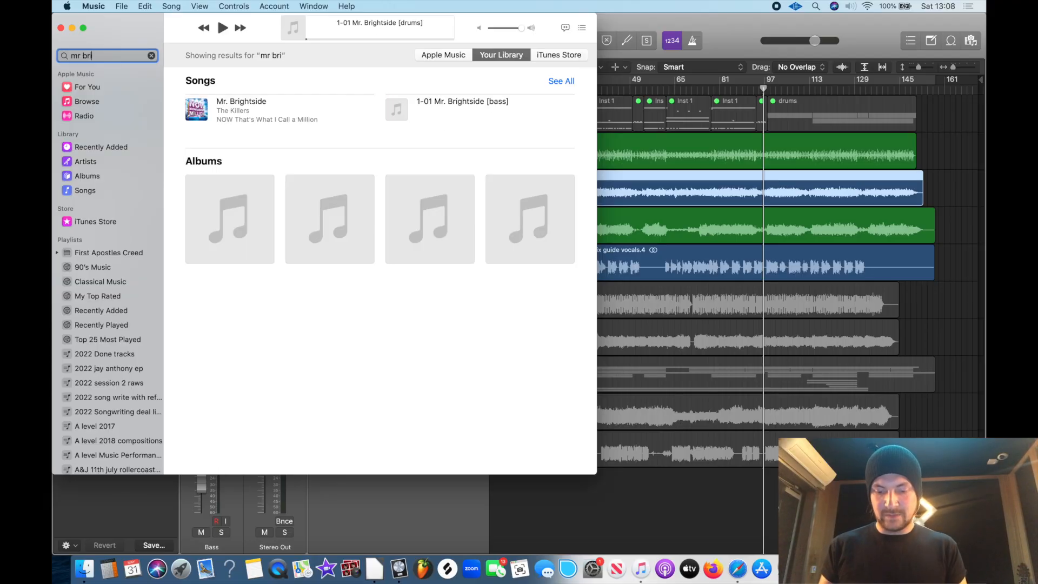
{"action": "left_click", "coordinate": [232, 101]}
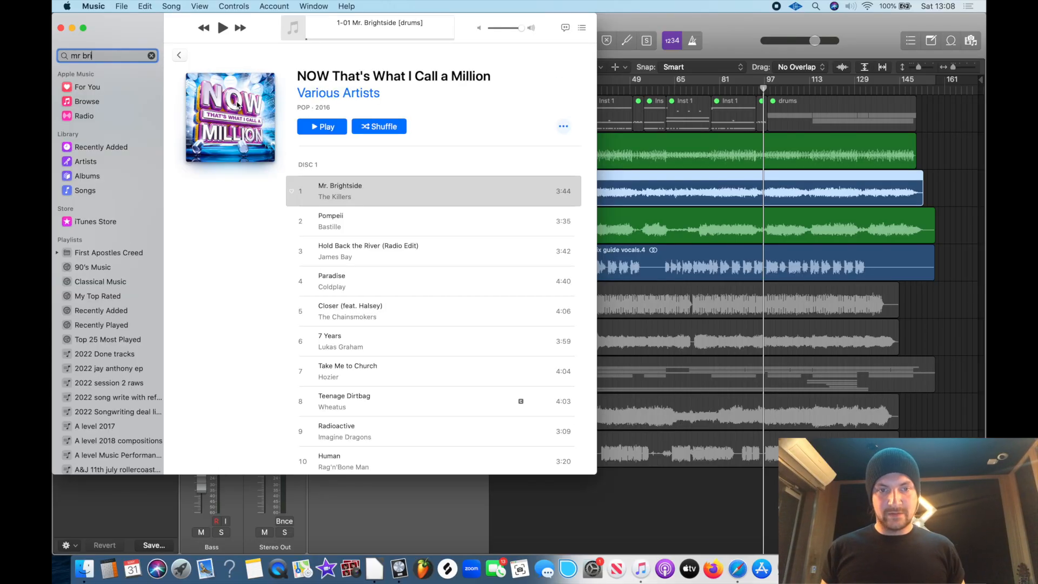
{"action": "left_click", "coordinate": [303, 192]}
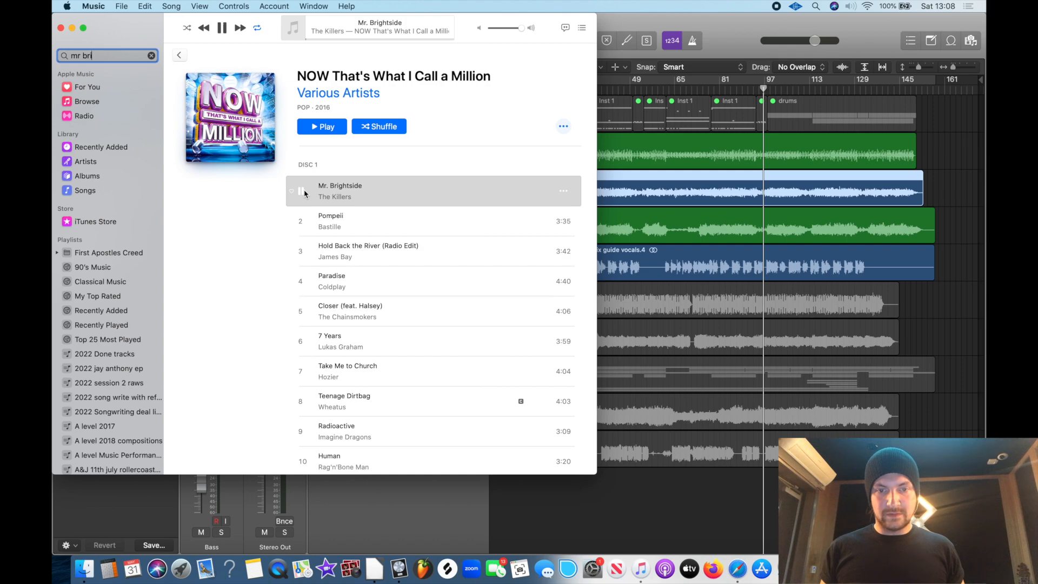
{"action": "left_click_drag", "start_coordinate": [351, 193], "coordinate": [495, 524]}
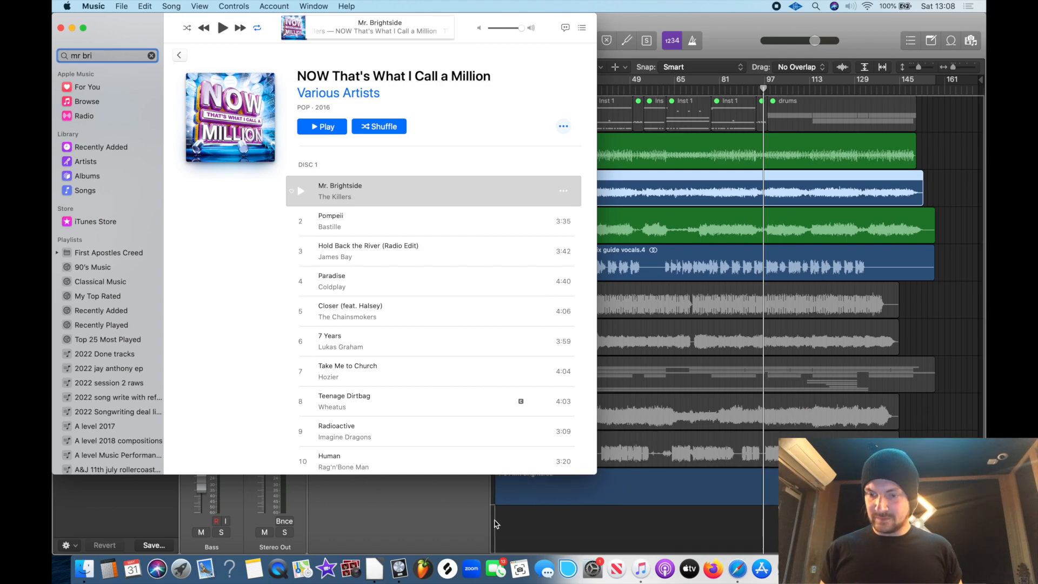
{"action": "left_click", "coordinate": [591, 542]}
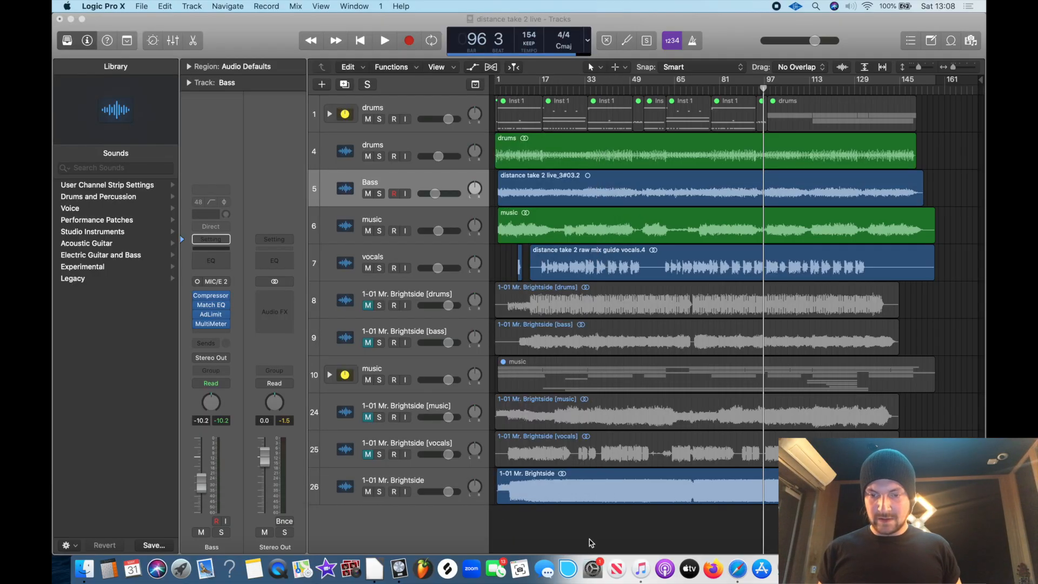
Delete the four Mr. Brightside stem tracks (drums, bass, music and vocals), keeping the full reference song
{"action": "left_click", "coordinate": [404, 296]}
{"action": "key", "text": "super+BackSpace"}
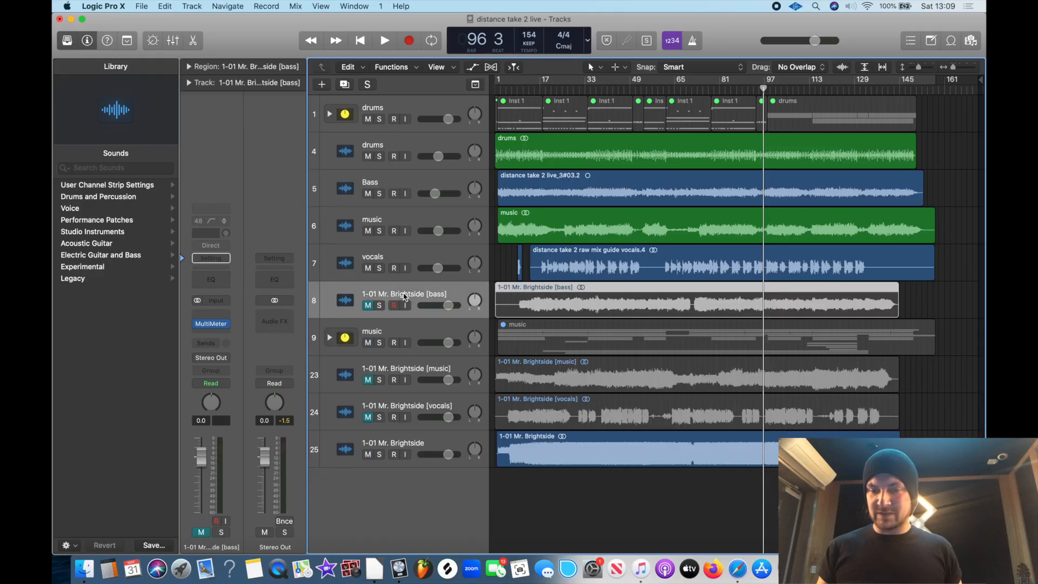
{"action": "key", "text": "super+BackSpace"}
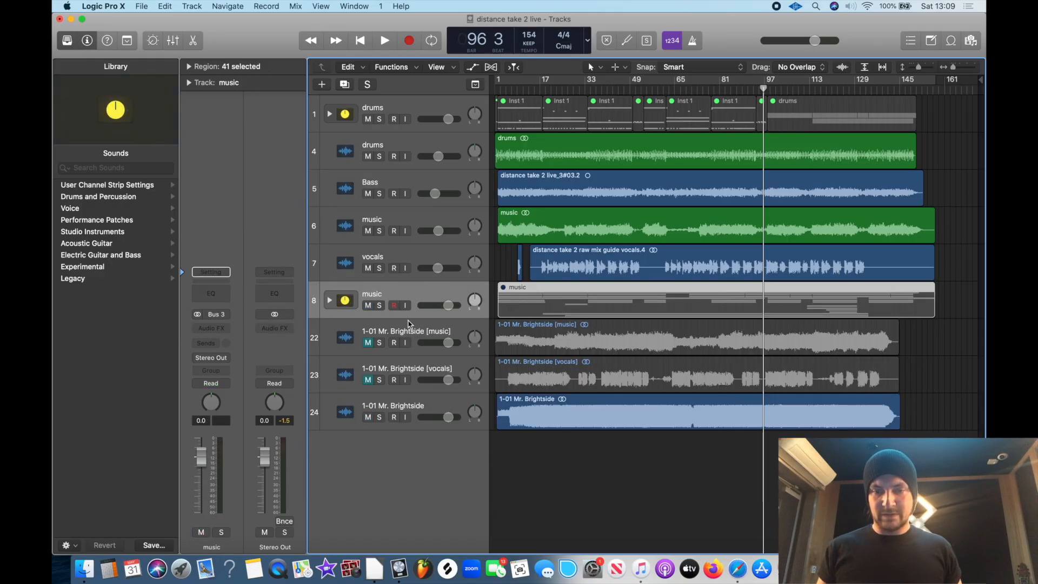
{"action": "left_click", "coordinate": [408, 324]}
{"action": "key", "text": "super+BackSpace"}
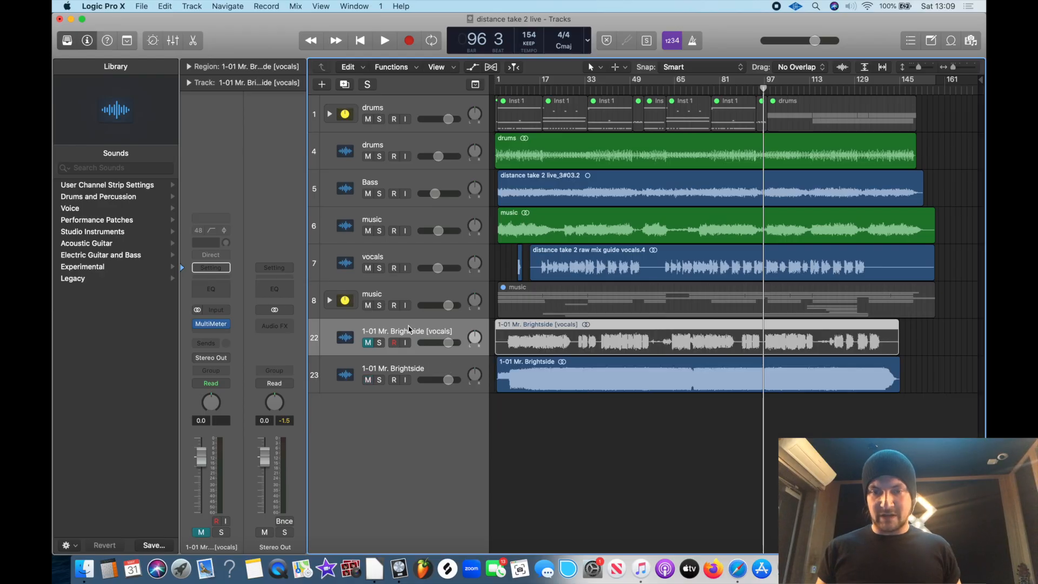
{"action": "key", "text": "super+BackSpace"}
{"action": "left_click", "coordinate": [631, 390]}
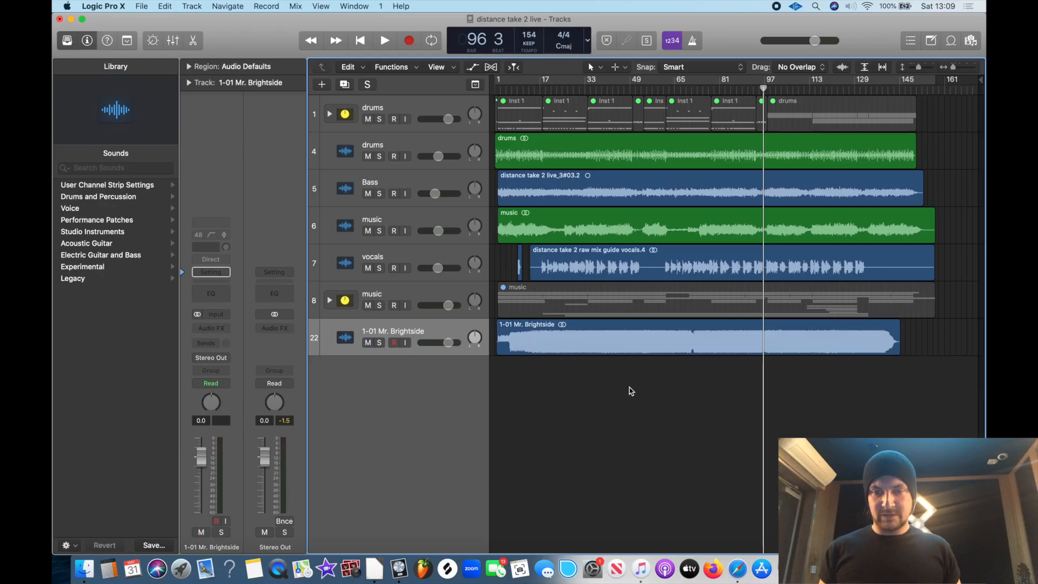
Mute the 1-01 Mr. Brightside track and insert a stereo MultiMeter on it
{"action": "left_click", "coordinate": [368, 343]}
{"action": "left_click", "coordinate": [214, 328]}
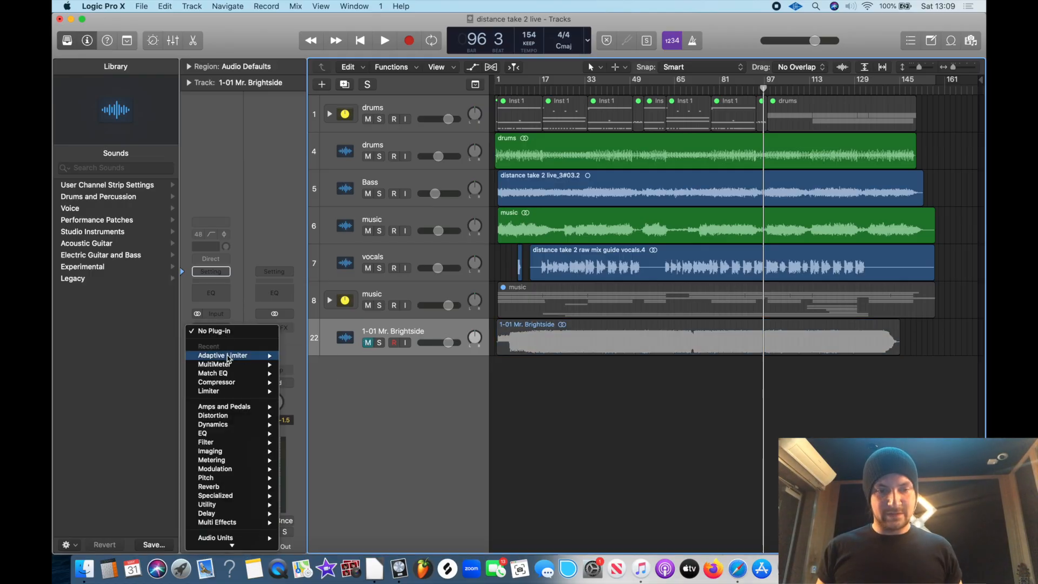
{"action": "mouse_move", "coordinate": [246, 364]}
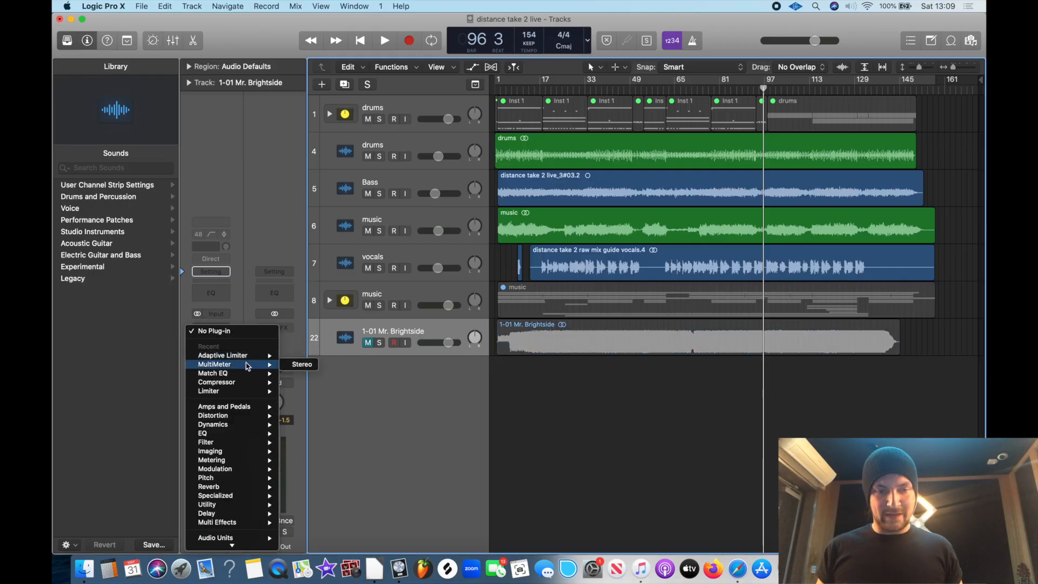
{"action": "left_click", "coordinate": [301, 365]}
{"action": "left_click_drag", "start_coordinate": [104, 39], "coordinate": [458, 300]}
Insert a MultiMeter on the Stereo Out channel and arrange the two meter windows side by side
{"action": "left_click", "coordinate": [289, 331]}
{"action": "mouse_move", "coordinate": [330, 355]}
{"action": "left_click", "coordinate": [352, 357]}
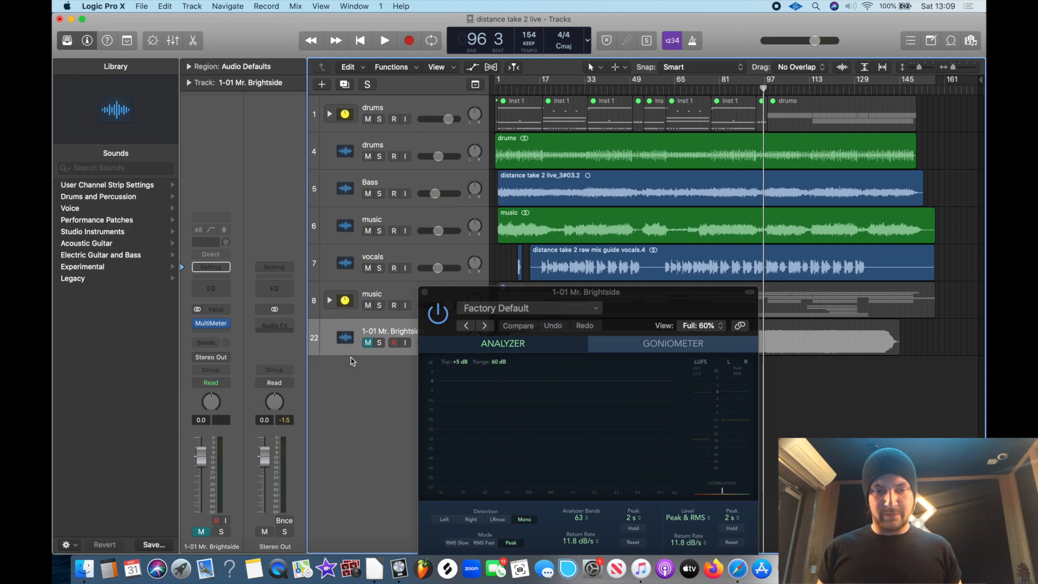
{"action": "left_click_drag", "start_coordinate": [302, 38], "coordinate": [316, 269]}
{"action": "left_click_drag", "start_coordinate": [510, 292], "coordinate": [731, 268]}
Play the mix and the soloed Mr. Brightside reference track in turn to compare their MultiMeter levels
{"action": "key", "text": "space"}
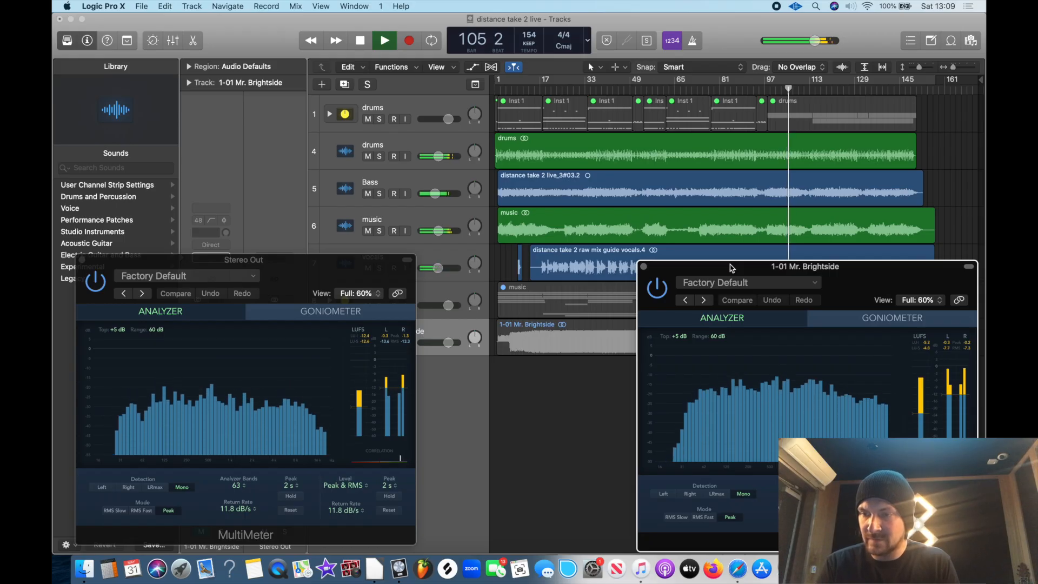
{"action": "key", "text": "space"}
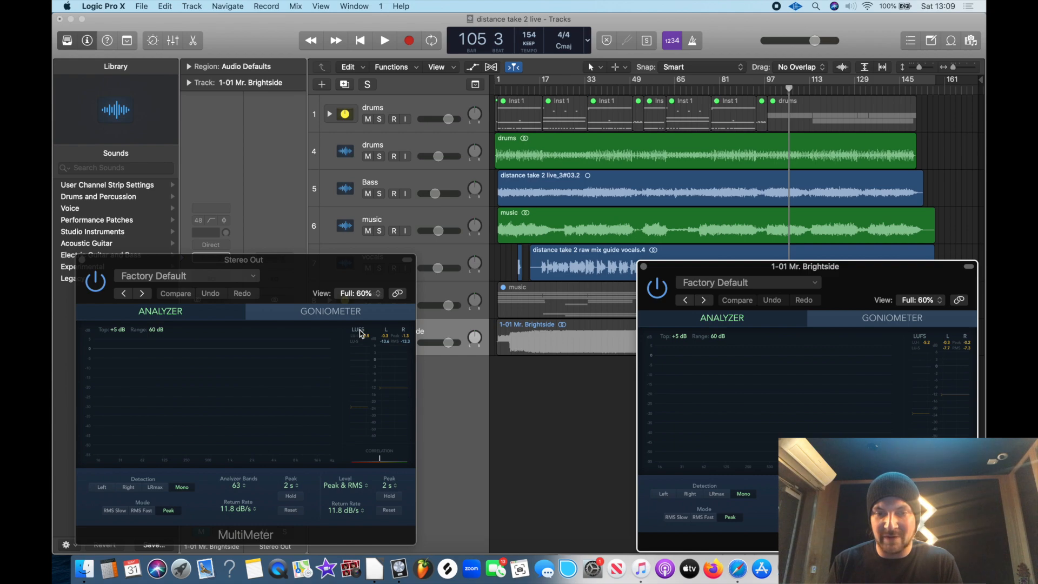
{"action": "left_click_drag", "start_coordinate": [238, 260], "coordinate": [292, 347]}
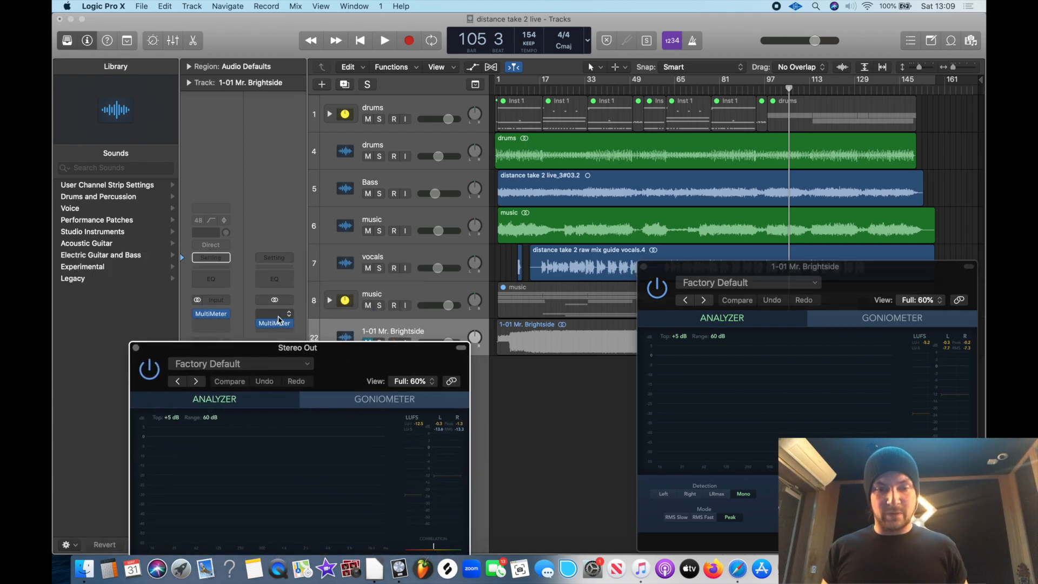
{"action": "left_click", "coordinate": [380, 342]}
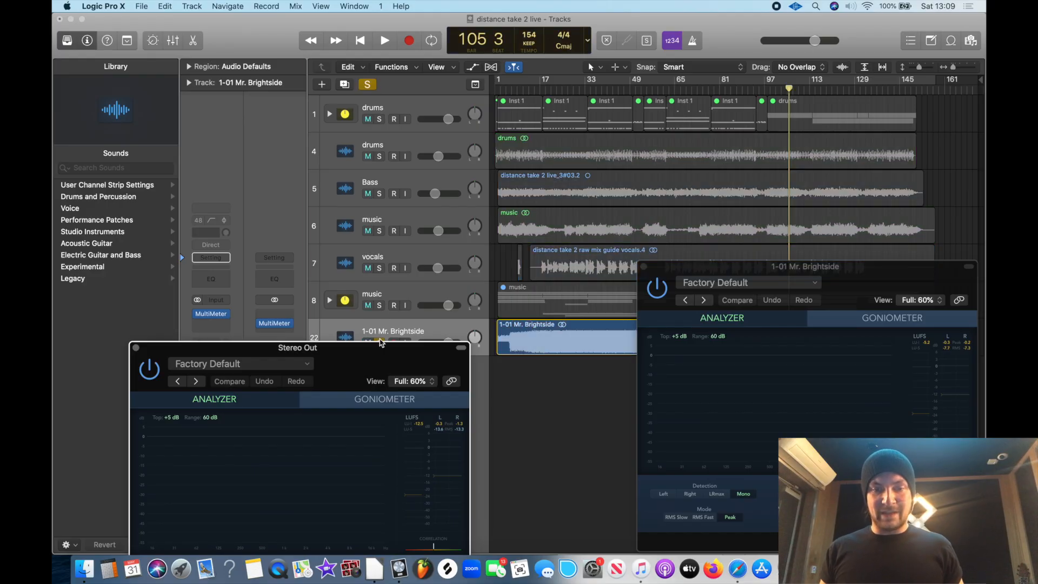
{"action": "key", "text": "space"}
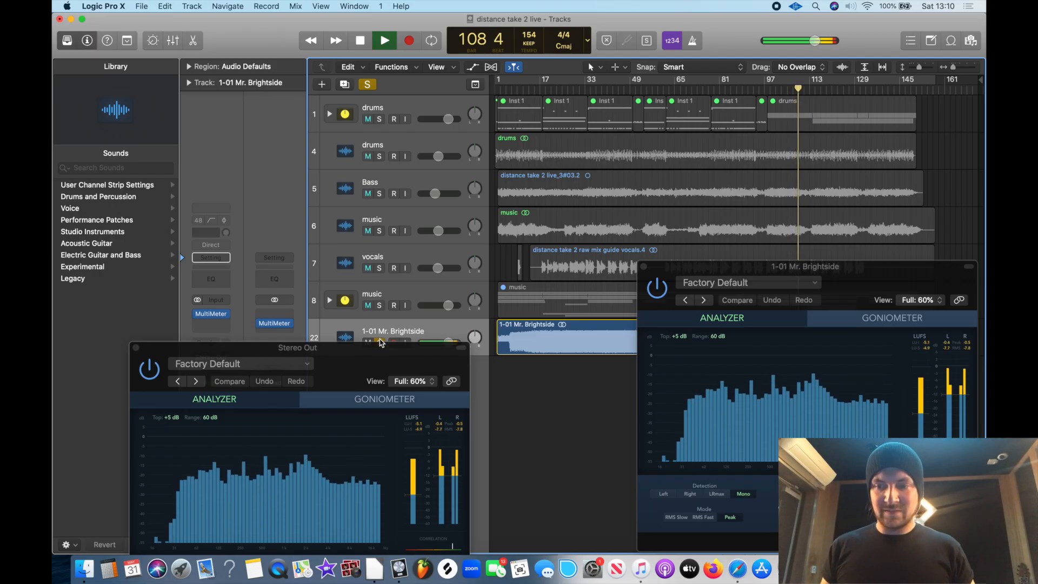
{"action": "key", "text": "space"}
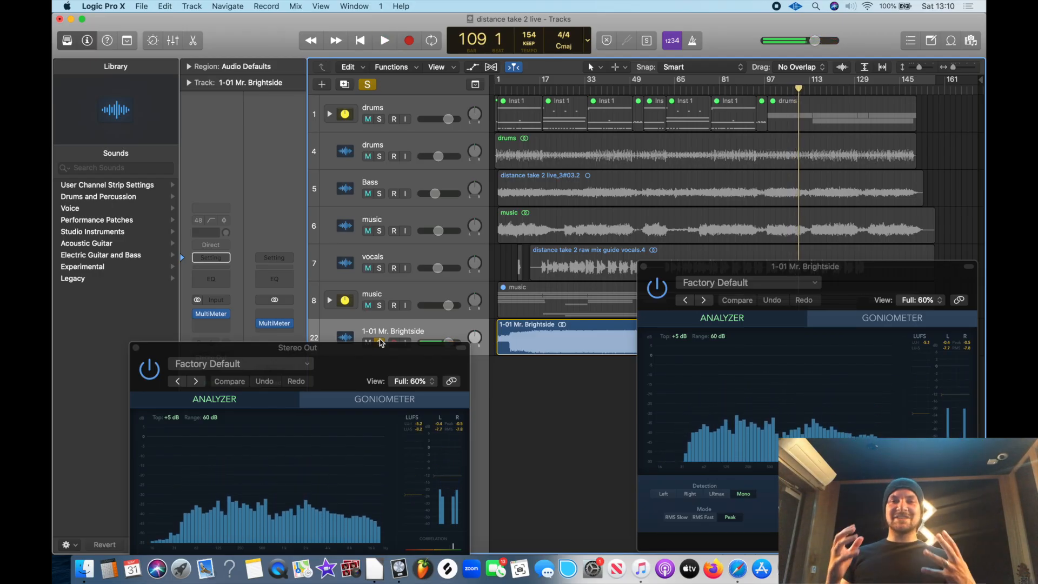
Unsolo the reference track and play the mix again to compare its loudness
{"action": "left_click", "coordinate": [380, 342]}
{"action": "key", "text": "space"}
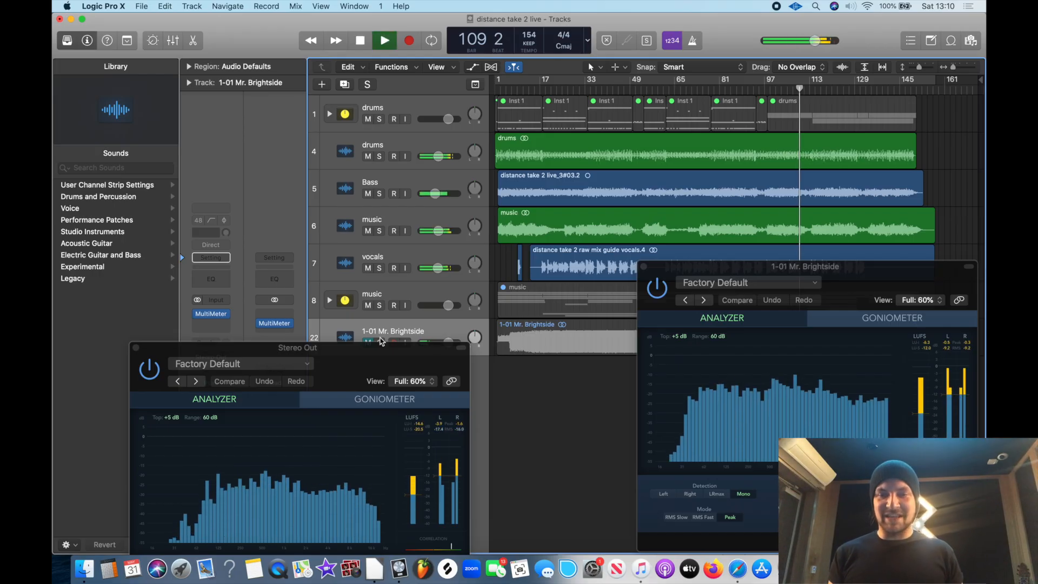
{"action": "key", "text": "space"}
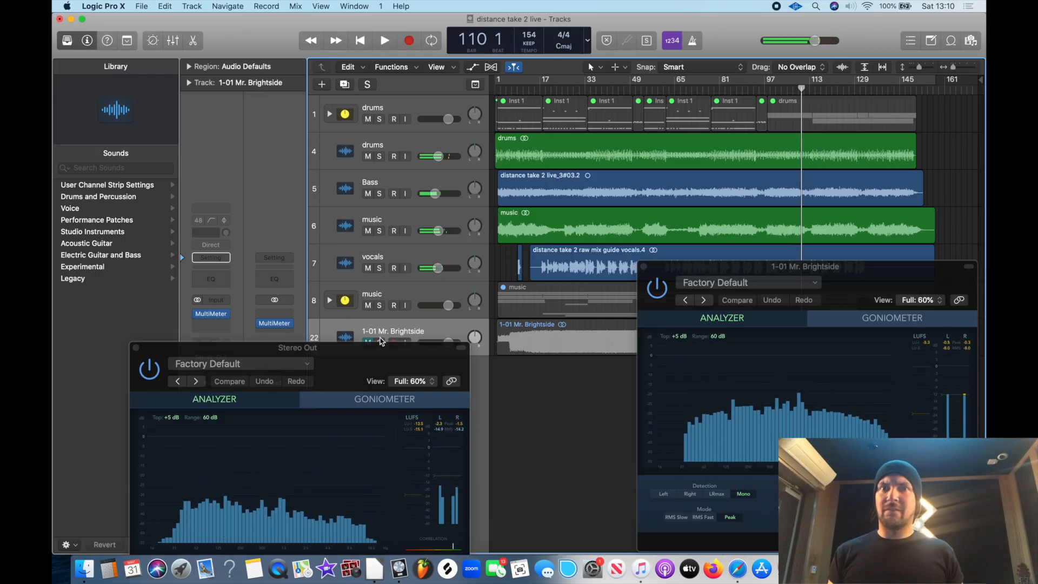
Insert a stereo Compressor before the MultiMeter on Stereo Out and choose the Vintage FET model
{"action": "left_click", "coordinate": [283, 315]}
{"action": "mouse_move", "coordinate": [324, 368]}
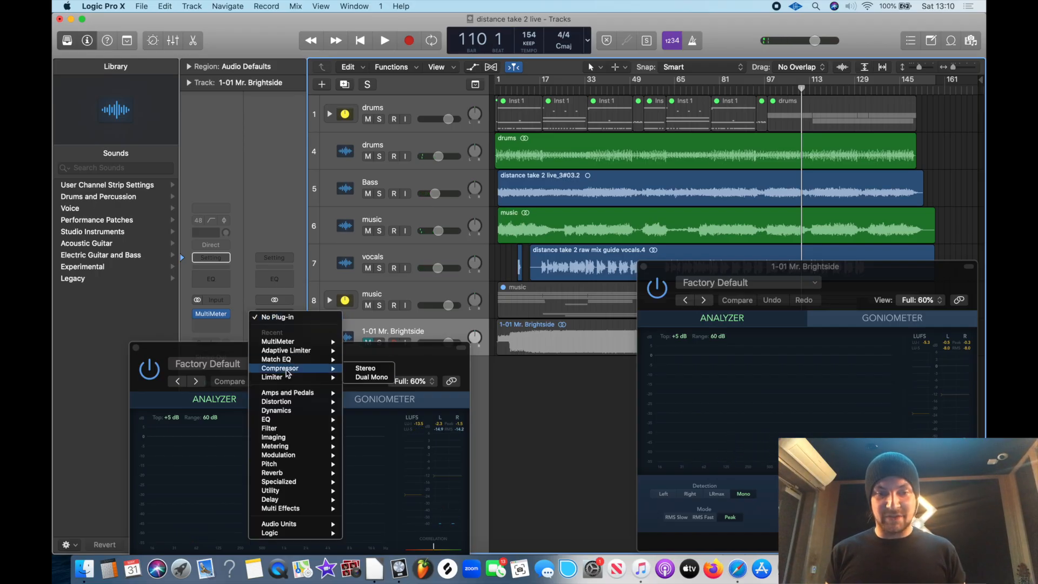
{"action": "left_click", "coordinate": [365, 373]}
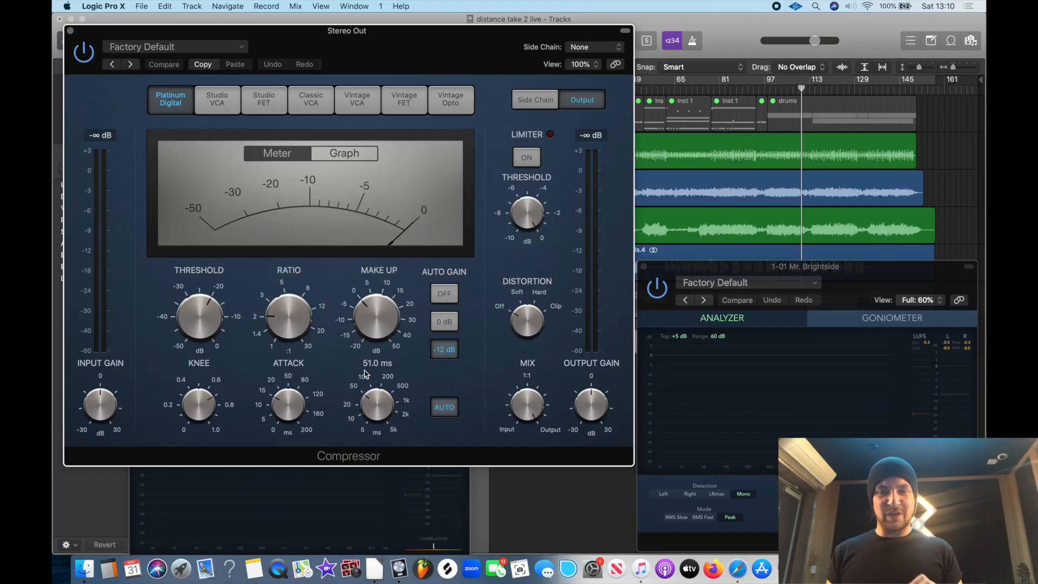
{"action": "left_click", "coordinate": [403, 103]}
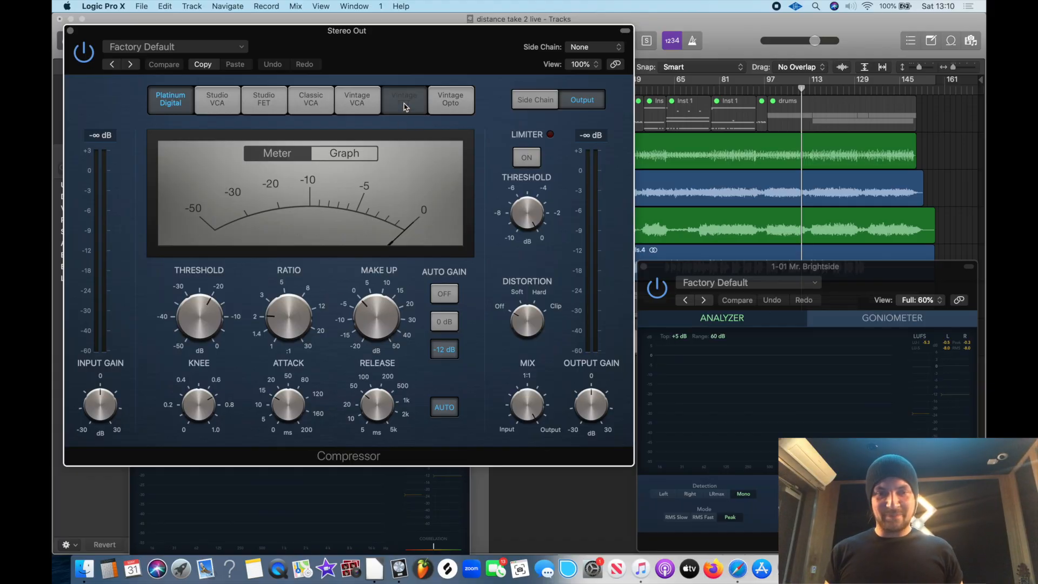
{"action": "left_click", "coordinate": [372, 108]}
{"action": "left_click", "coordinate": [406, 106]}
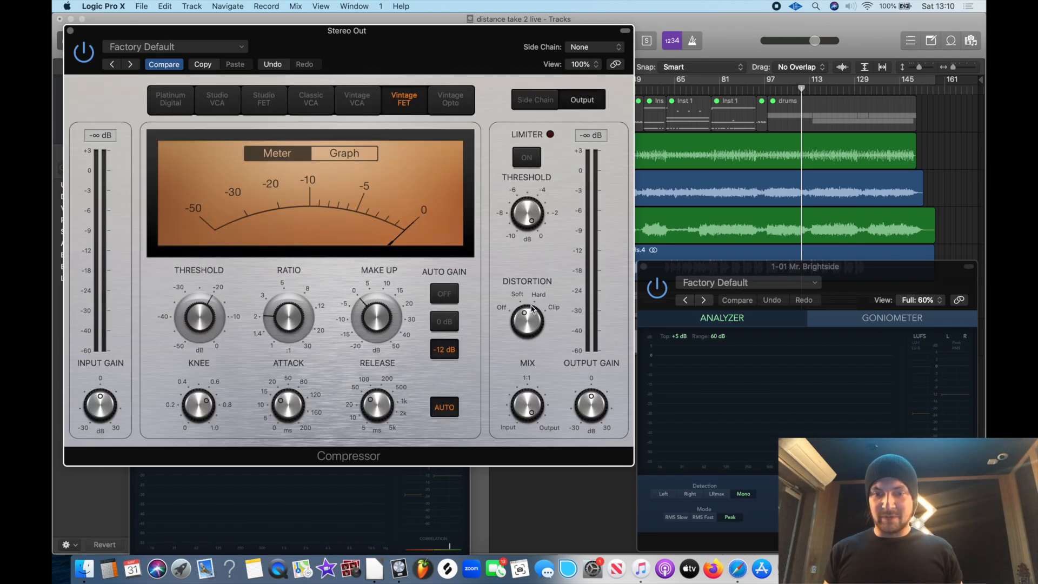
Set the Stereo Out Compressor's threshold to -16.0 dB while the mix plays
{"action": "key", "text": "space"}
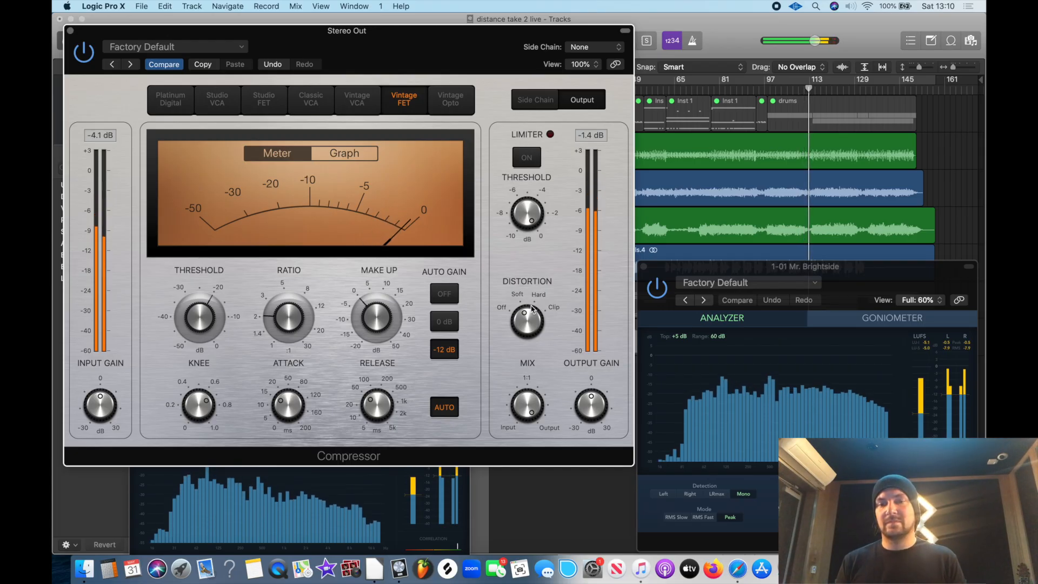
{"action": "left_click_drag", "start_coordinate": [527, 318], "coordinate": [524, 313]}
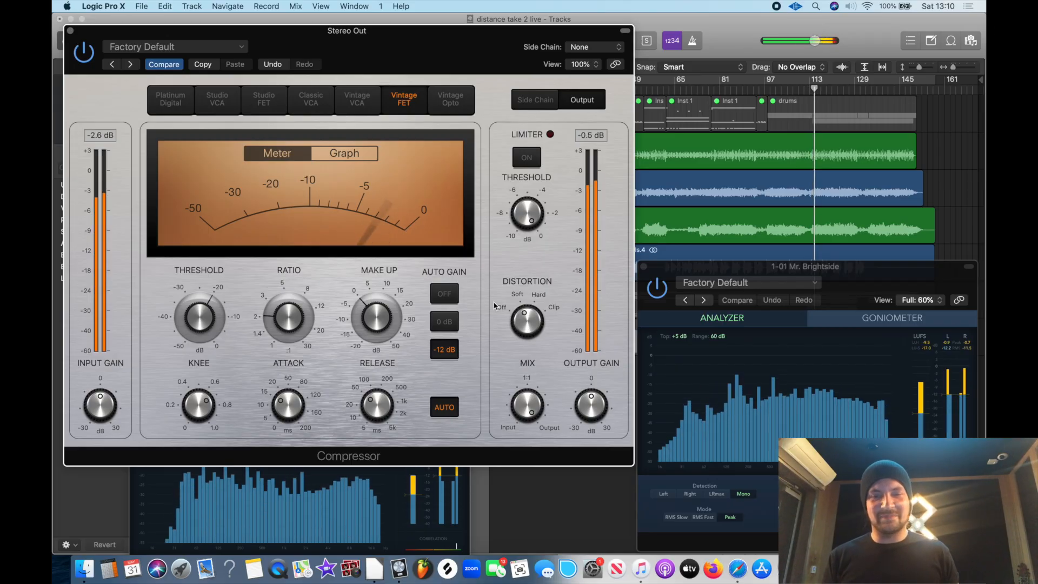
{"action": "mouse_move", "coordinate": [204, 325]}
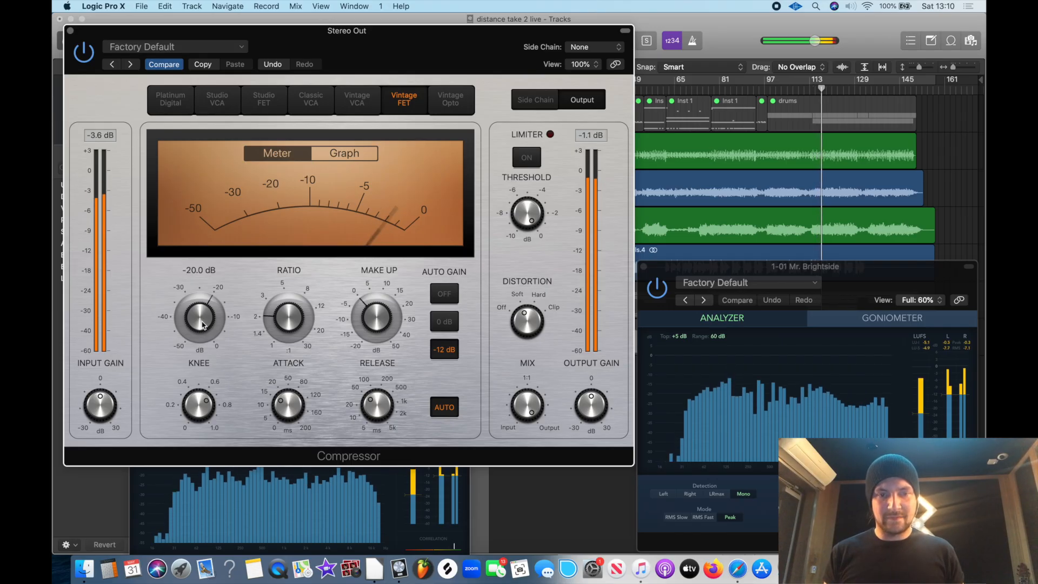
{"action": "left_click_drag", "start_coordinate": [203, 325], "coordinate": [200, 313]}
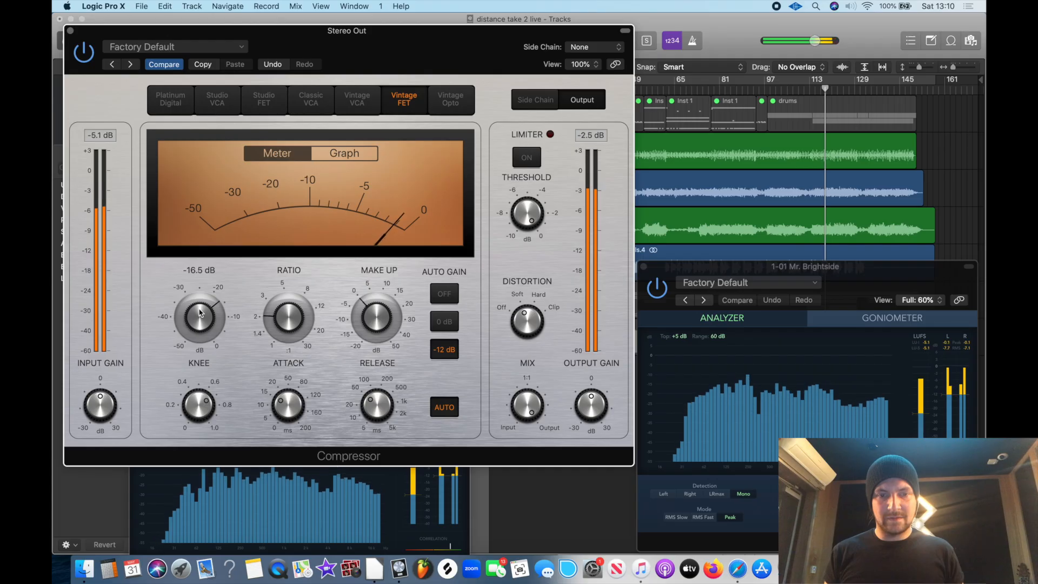
{"action": "left_click_drag", "start_coordinate": [200, 313], "coordinate": [198, 310]}
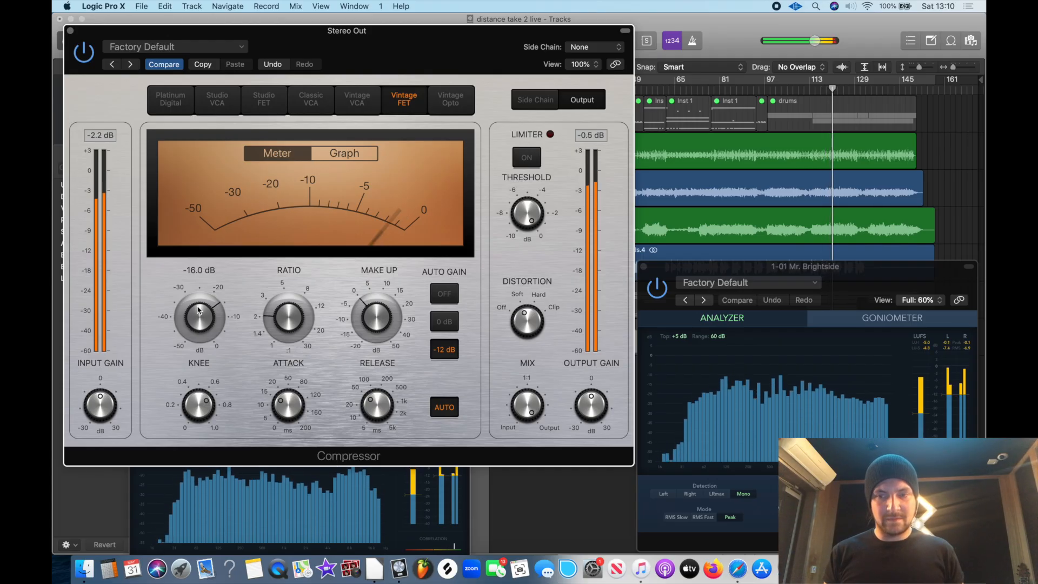
{"action": "key", "text": "space"}
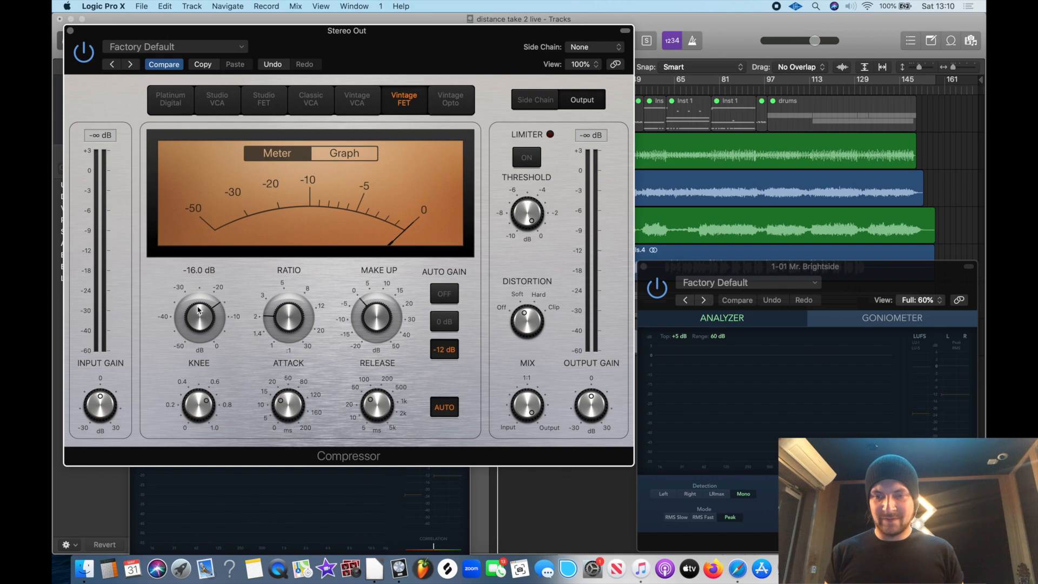
Play the song from near its start with the Compressor window closed and compare the levels on both MultiMeters
{"action": "key", "text": "space"}
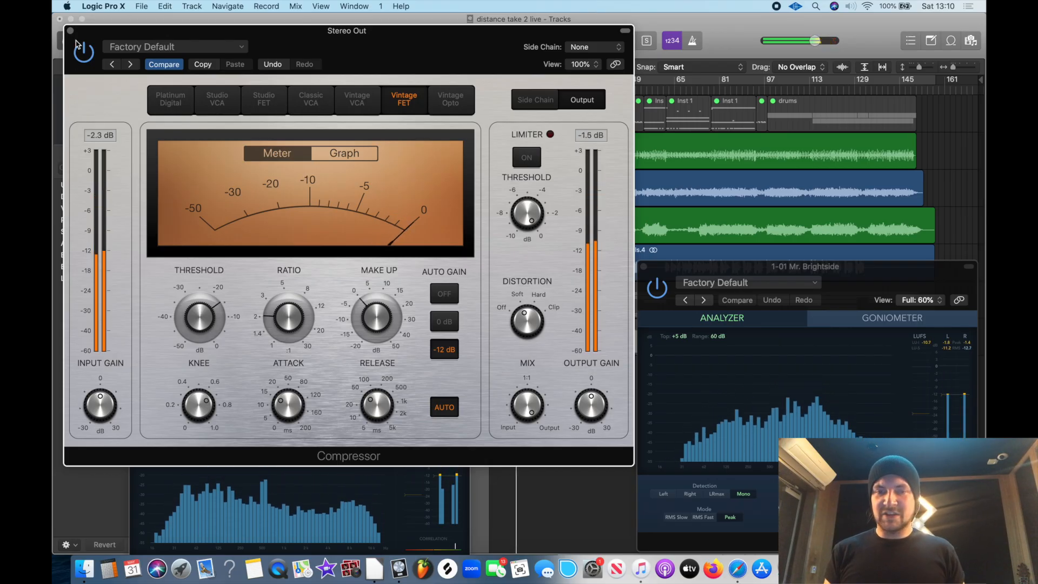
{"action": "key", "text": "space"}
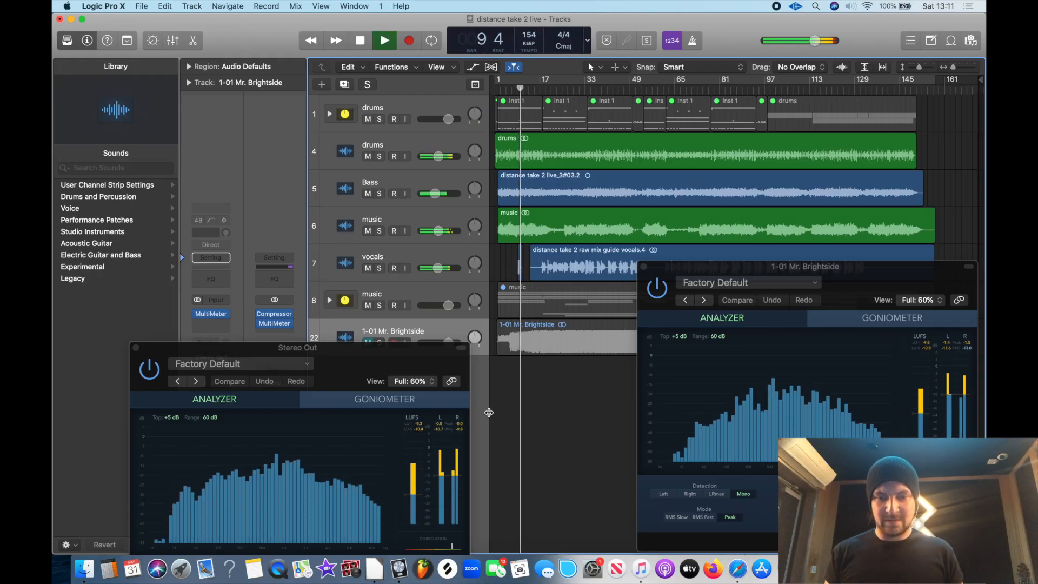
{"action": "mouse_move", "coordinate": [281, 327]}
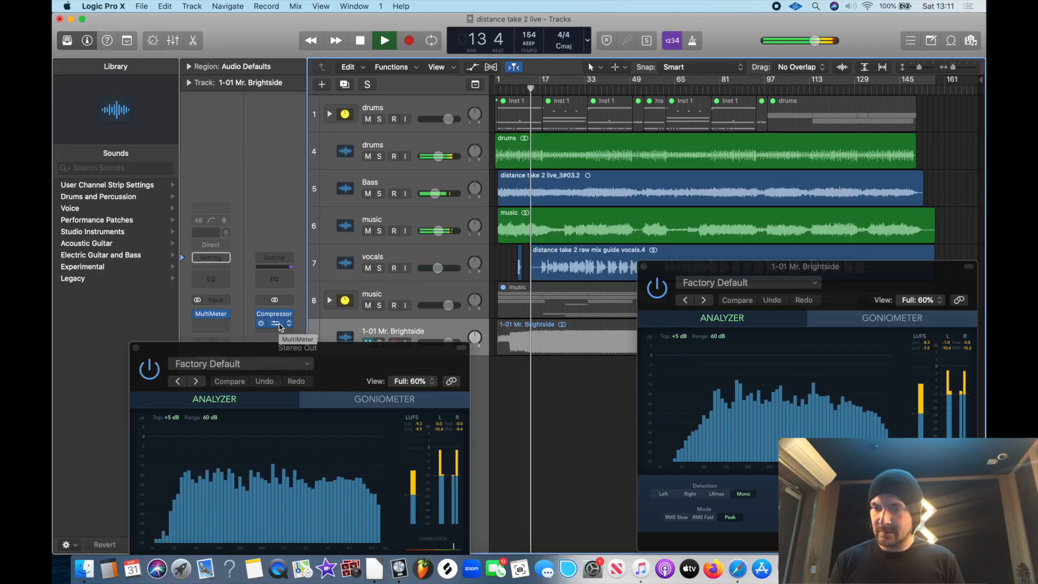
{"action": "key", "text": "space"}
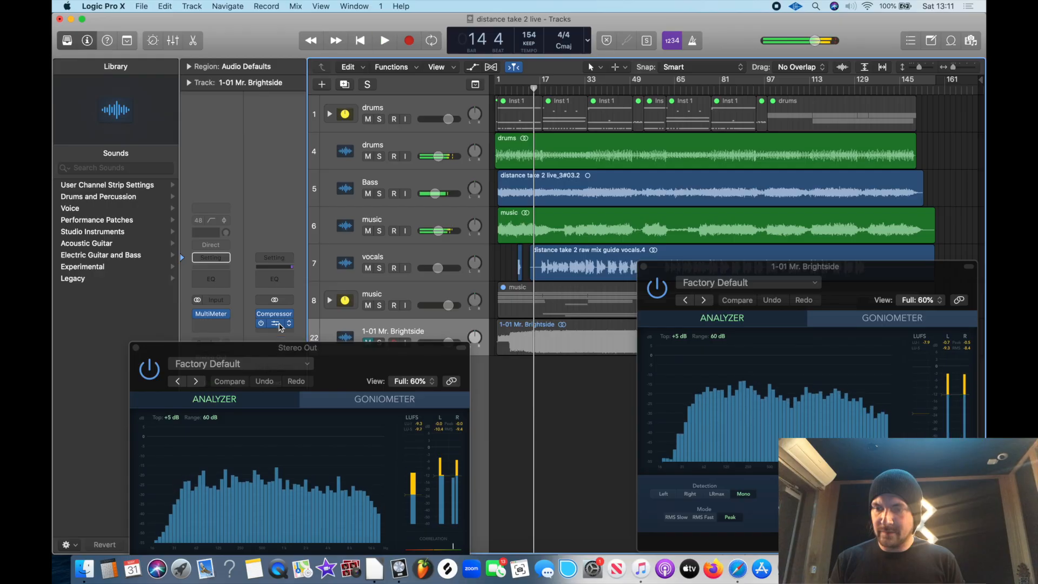
Close the Stereo Out MultiMeter window and insert a stereo Match EQ between the Compressor and MultiMeter on Stereo Out
{"action": "left_click", "coordinate": [277, 327]}
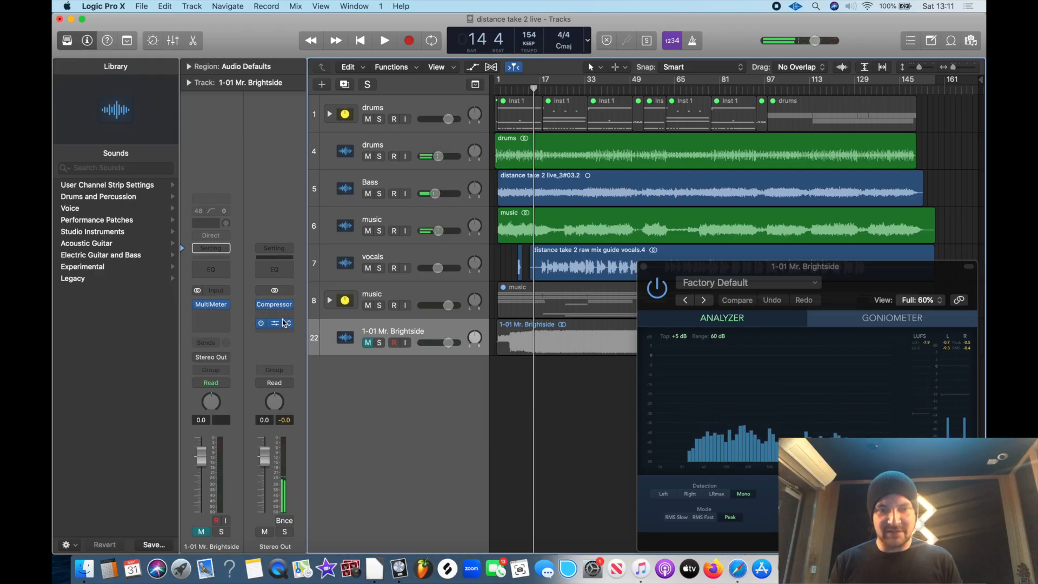
{"action": "left_click", "coordinate": [285, 318]}
{"action": "mouse_move", "coordinate": [303, 420]}
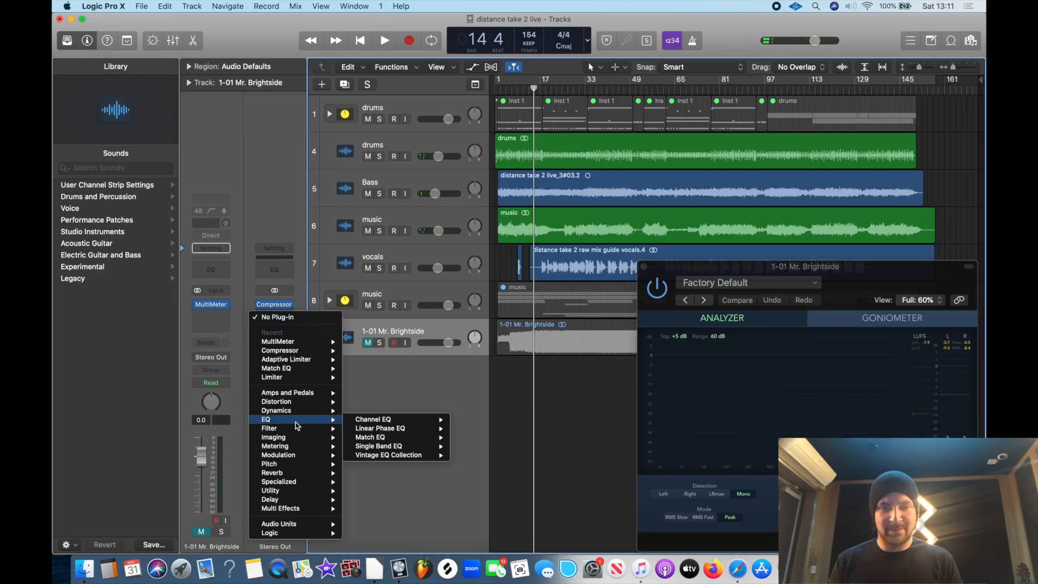
{"action": "mouse_move", "coordinate": [399, 447]}
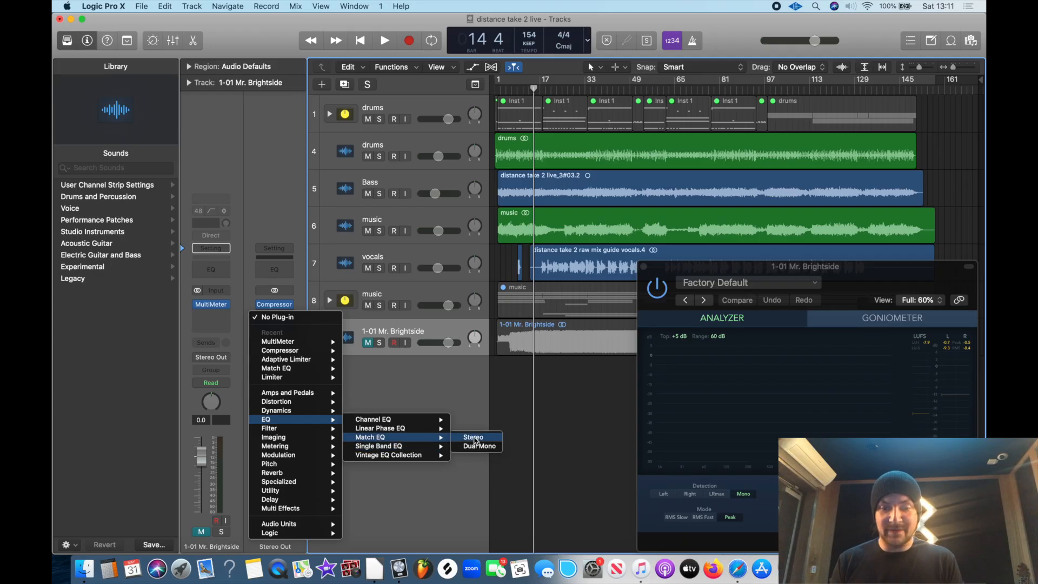
{"action": "left_click", "coordinate": [475, 439]}
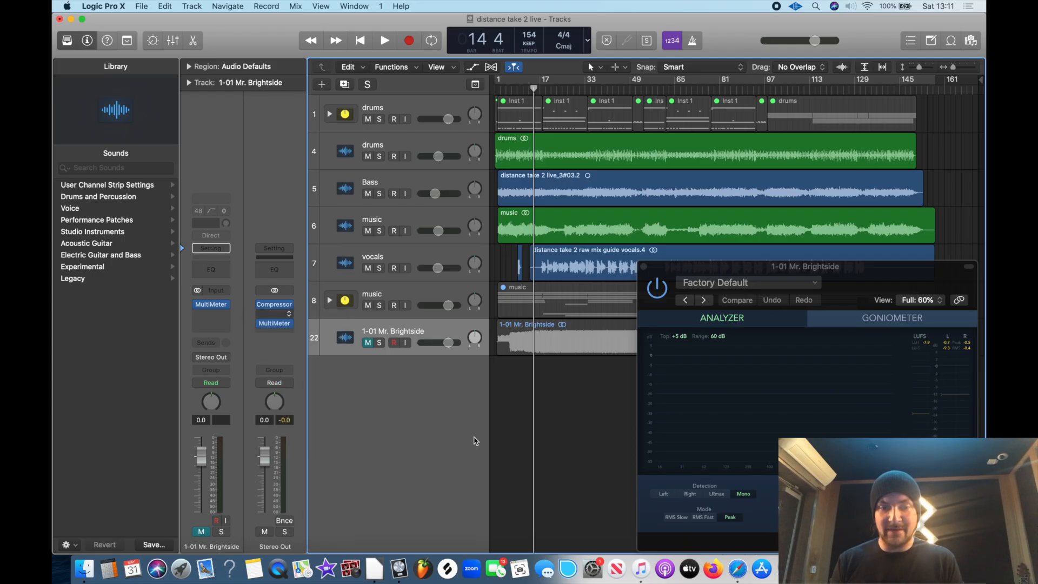
Show the mixer and close the Mr. Brightside MultiMeter window so the Stereo Out channel is visible
{"action": "key", "text": "x"}
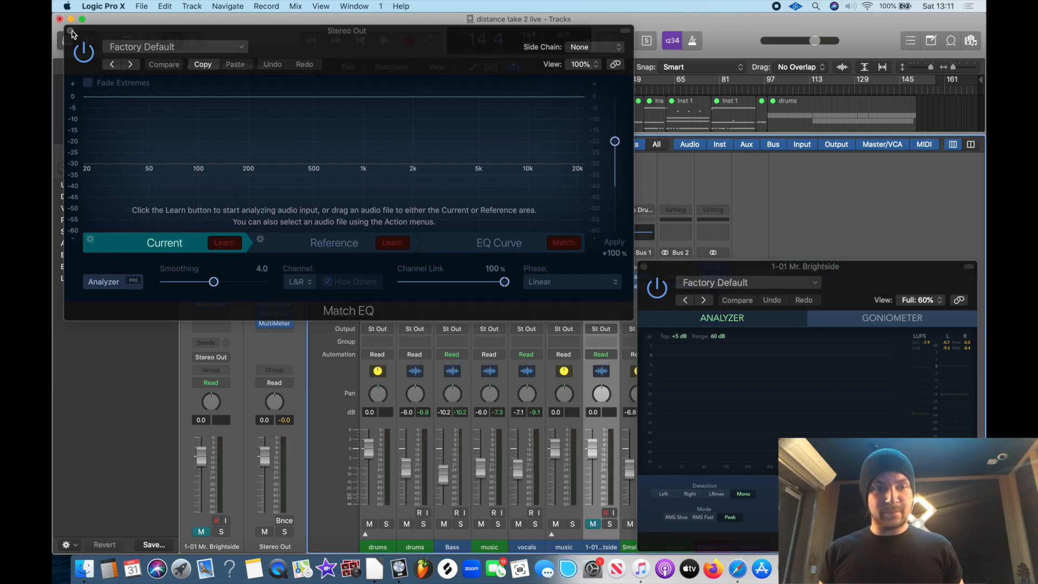
{"action": "left_click", "coordinate": [642, 263]}
{"action": "left_click", "coordinate": [644, 267]}
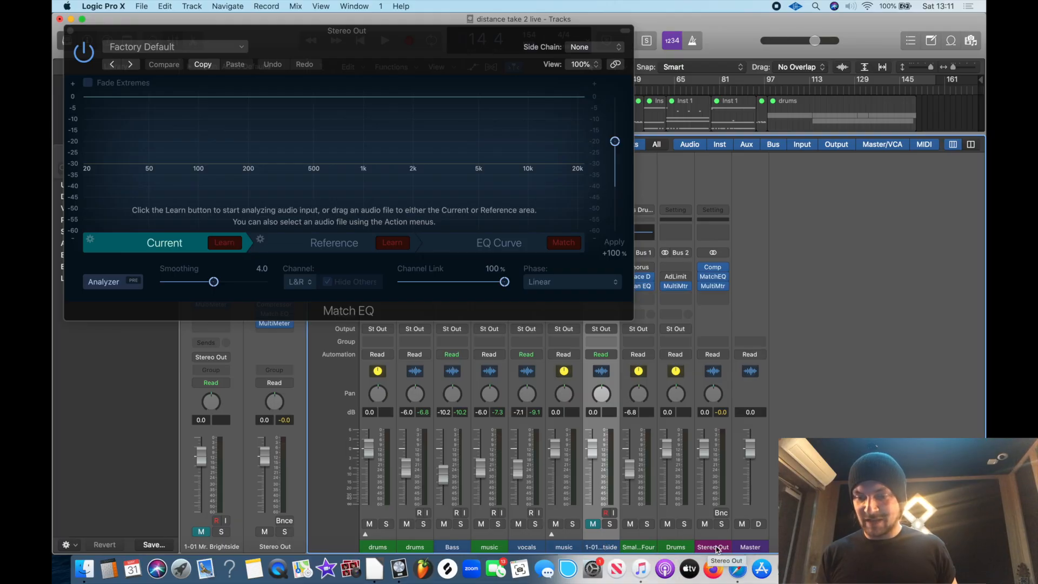
Learn the Current spectrum in the Match EQ while the mix plays from just before bar 97
{"action": "left_click", "coordinate": [229, 248]}
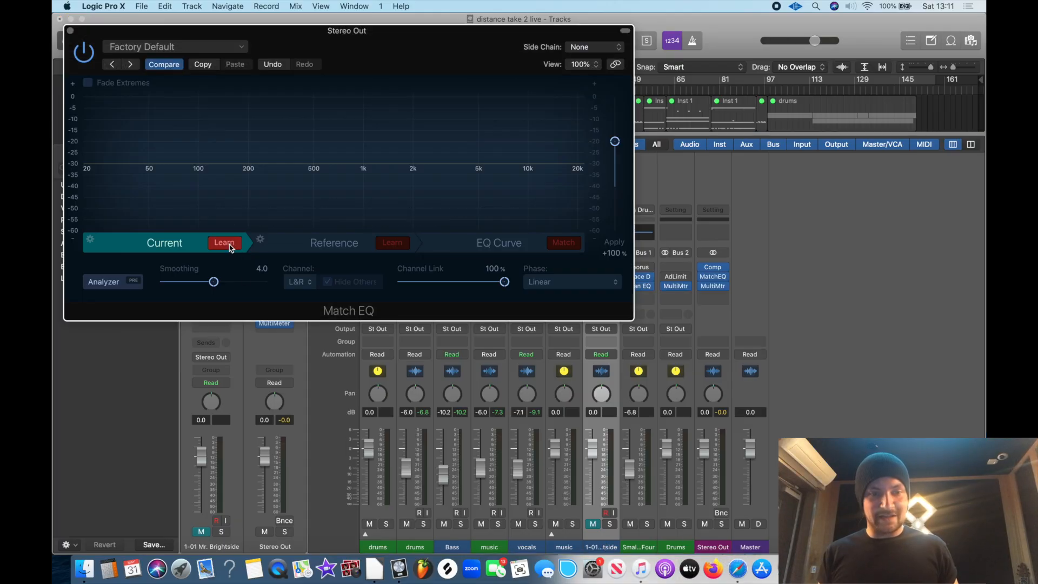
{"action": "key", "text": "space"}
{"action": "left_click", "coordinate": [760, 89]}
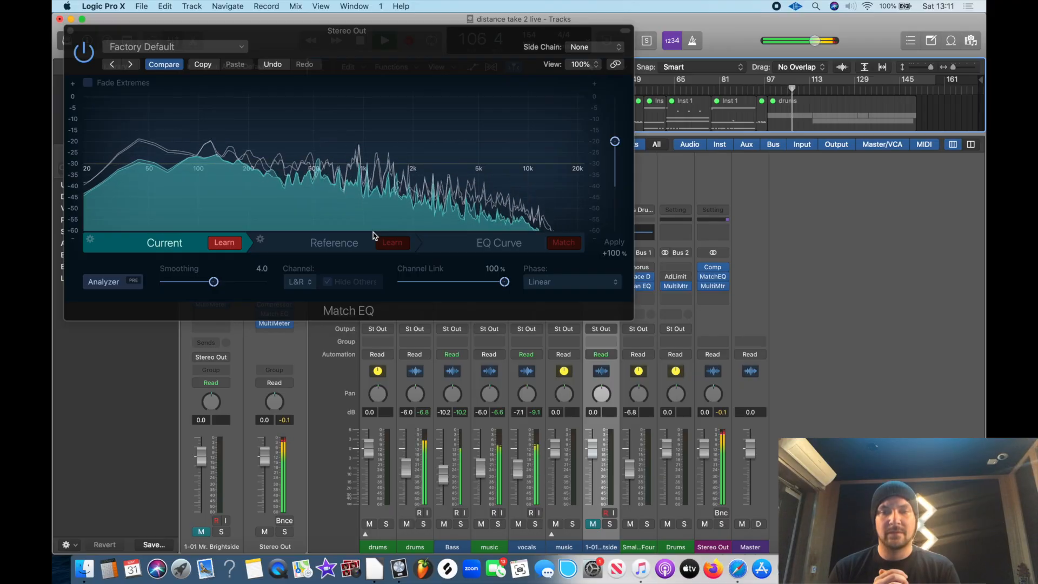
{"action": "left_click", "coordinate": [225, 243]}
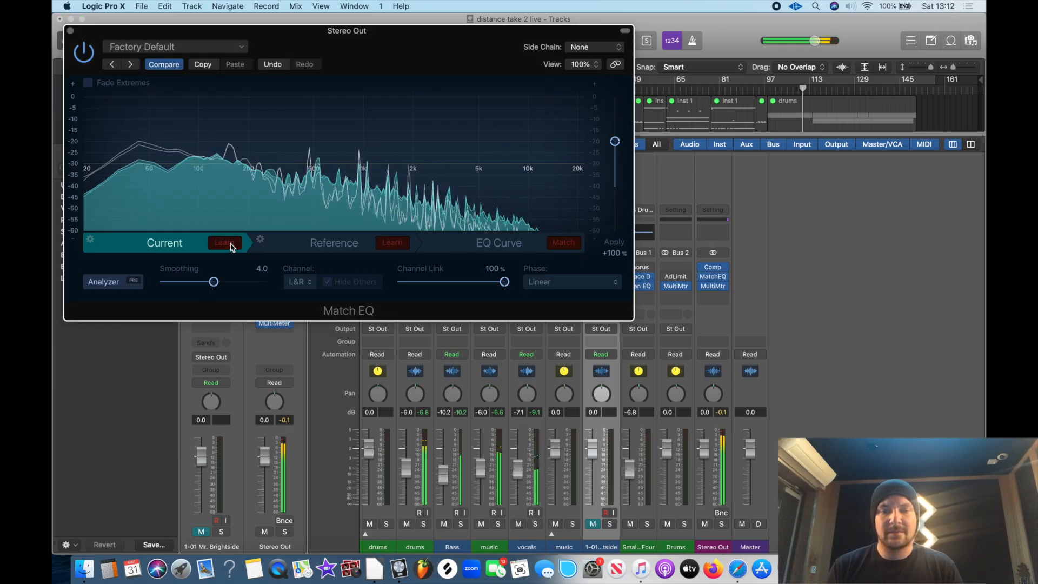
Try to move the Match EQ from Stereo Out to the empty slot below the MultiMeter on the Mr. Brightside channel
{"action": "left_click_drag", "start_coordinate": [482, 51], "coordinate": [419, 425]}
{"action": "mouse_move", "coordinate": [713, 280]}
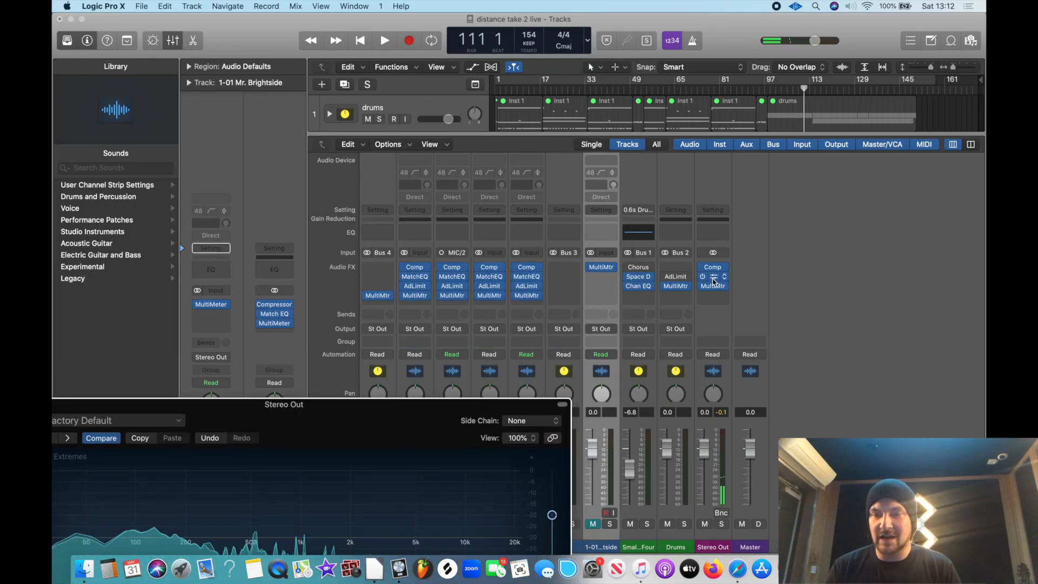
{"action": "left_click_drag", "start_coordinate": [713, 279], "coordinate": [603, 284]}
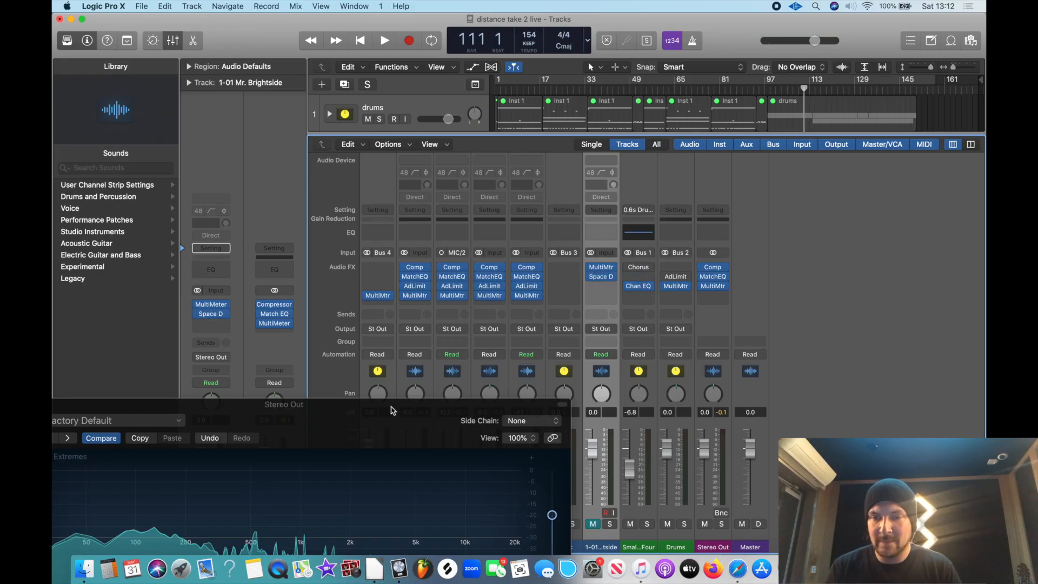
Learn the Reference spectrum in the Stereo Out Match EQ while playing from bar 111 to bar 130
{"action": "left_click_drag", "start_coordinate": [392, 411], "coordinate": [491, 166]}
{"action": "left_click", "coordinate": [407, 367]}
{"action": "left_click", "coordinate": [435, 362]}
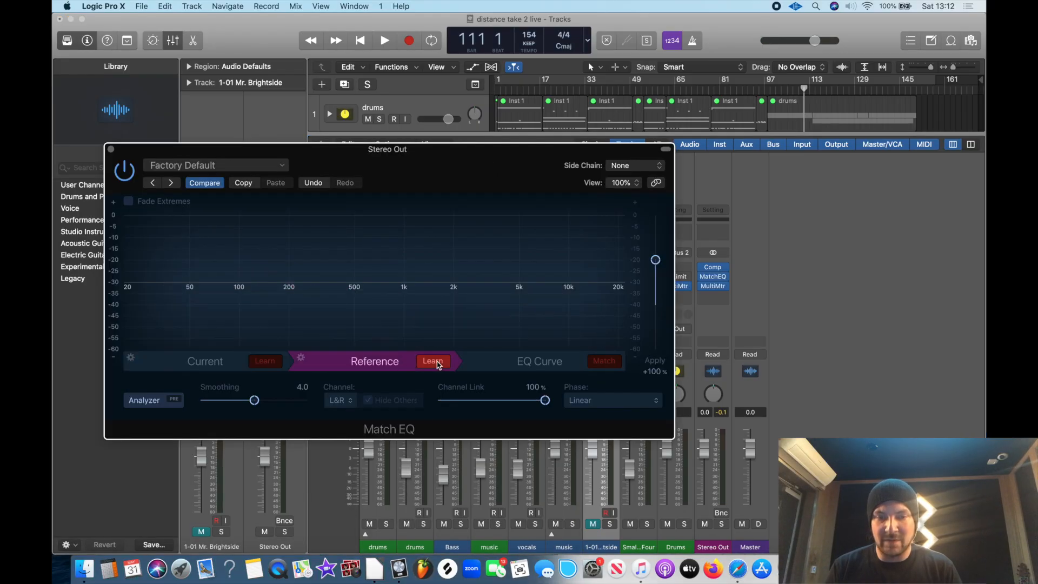
{"action": "key", "text": "space"}
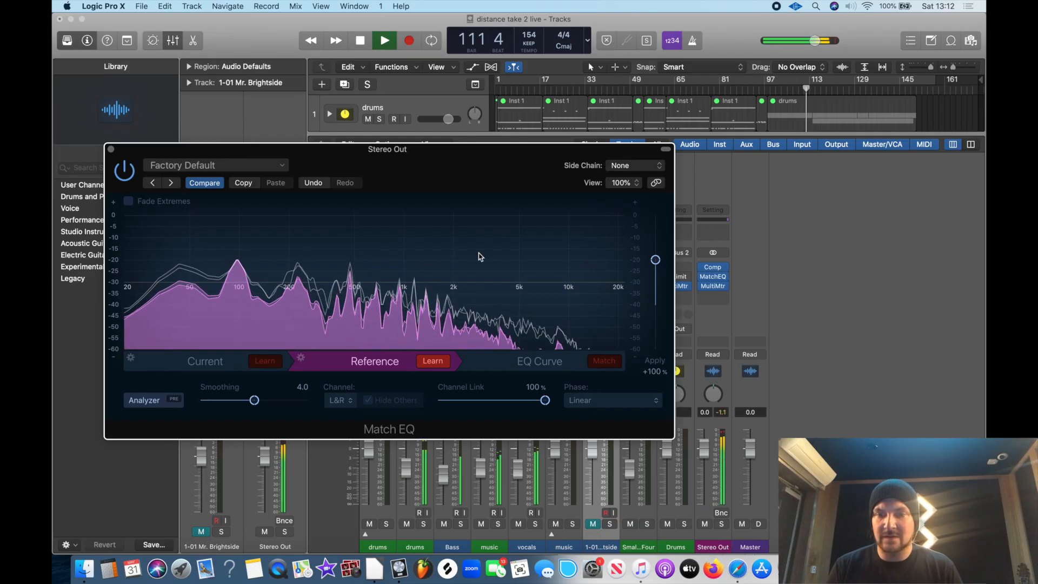
{"action": "key", "text": "x"}
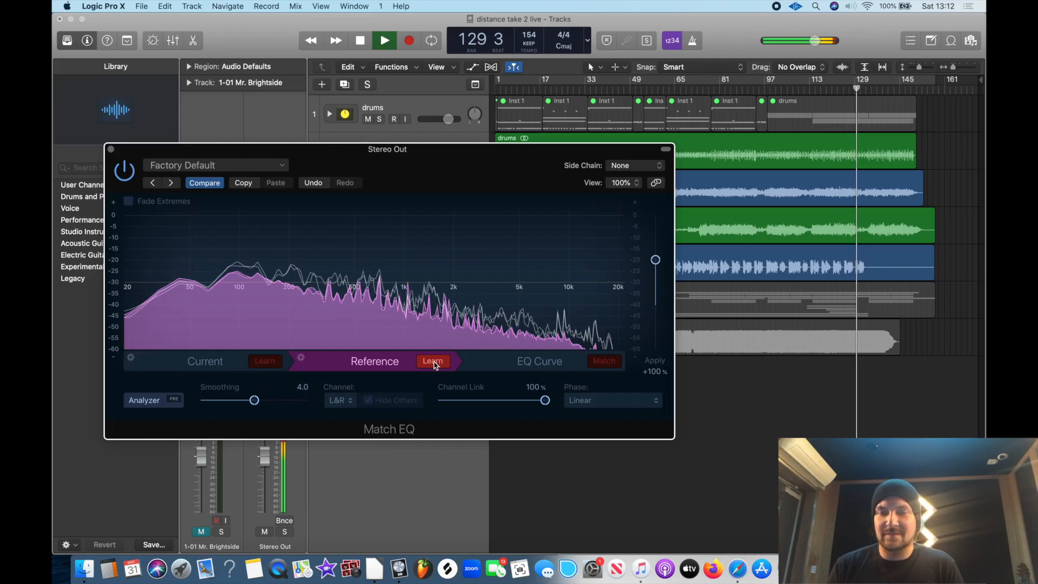
{"action": "left_click", "coordinate": [434, 361]}
{"action": "key", "text": "space"}
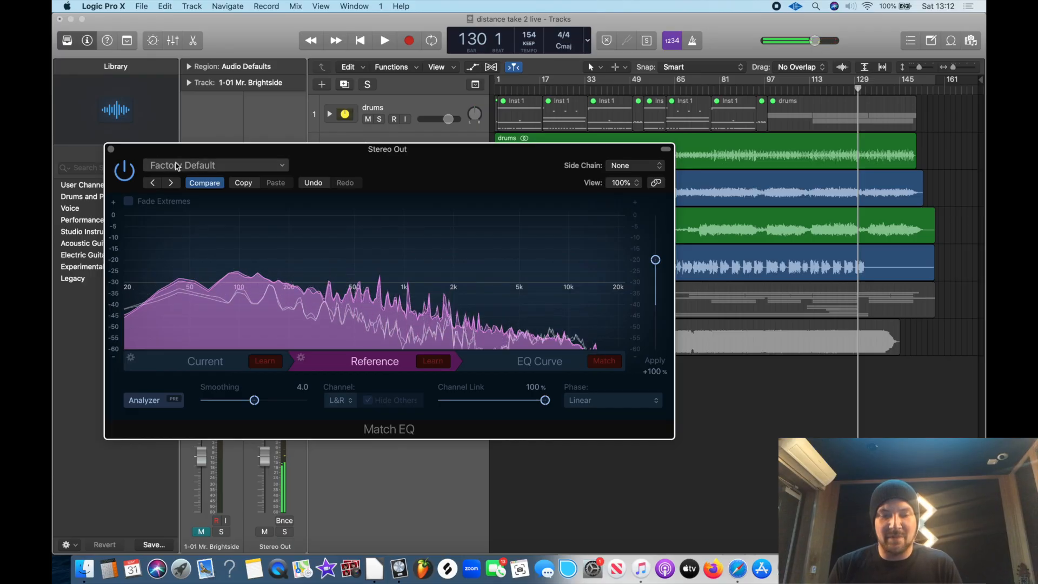
Show the mixer again and reduce the Match EQ window's view size to 75%
{"action": "key", "text": "x"}
{"action": "left_click_drag", "start_coordinate": [438, 168], "coordinate": [442, 86]}
{"action": "left_click", "coordinate": [642, 104]}
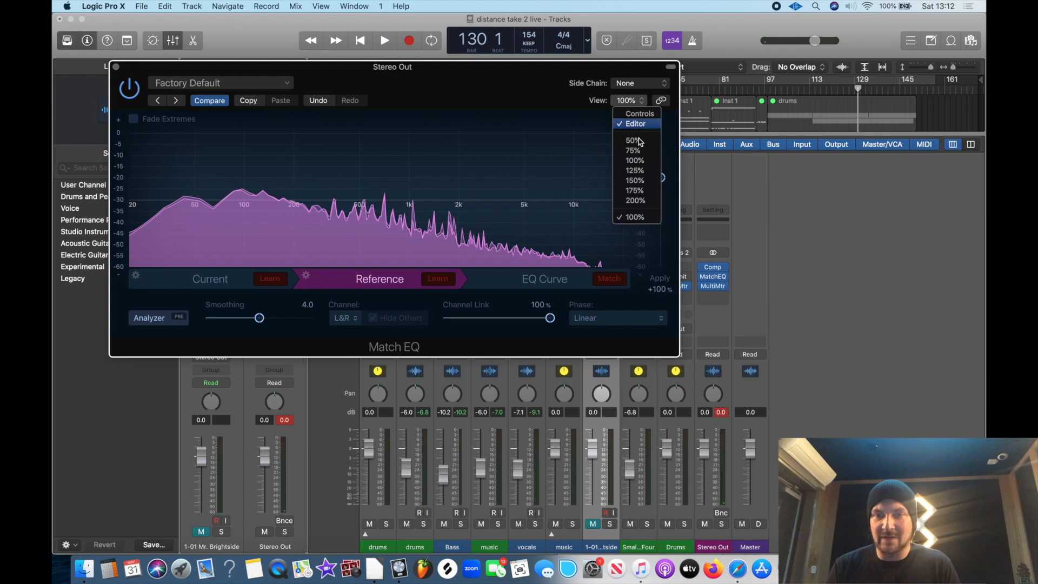
{"action": "left_click", "coordinate": [640, 156]}
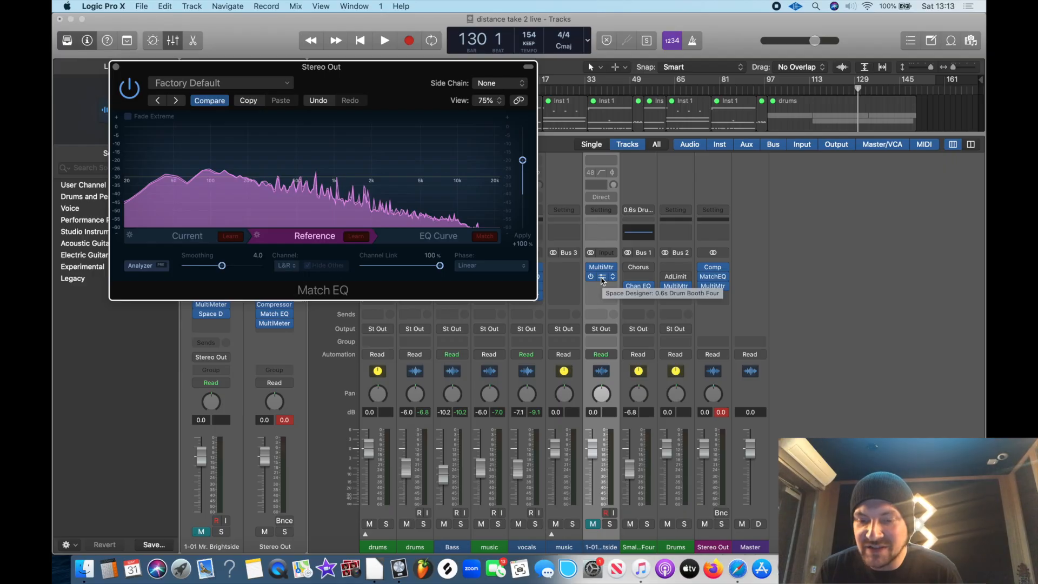
Move the Match EQ from Stereo Out onto the Mr. Brightside channel's Space Designer slot and open it there
{"action": "left_click_drag", "start_coordinate": [382, 78], "coordinate": [393, 213]}
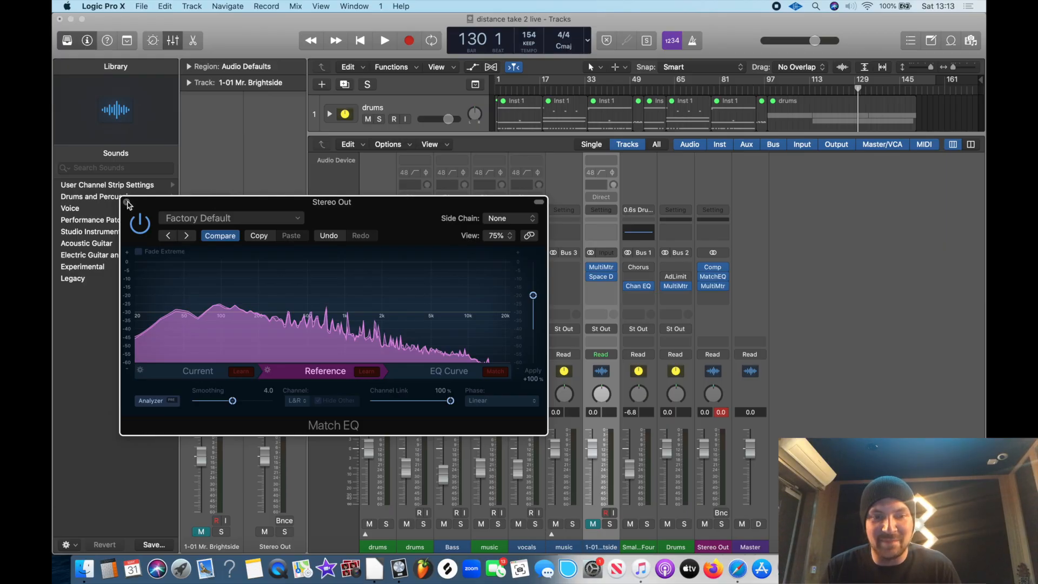
{"action": "left_click", "coordinate": [126, 202]}
{"action": "left_click_drag", "start_coordinate": [713, 276], "coordinate": [605, 279]}
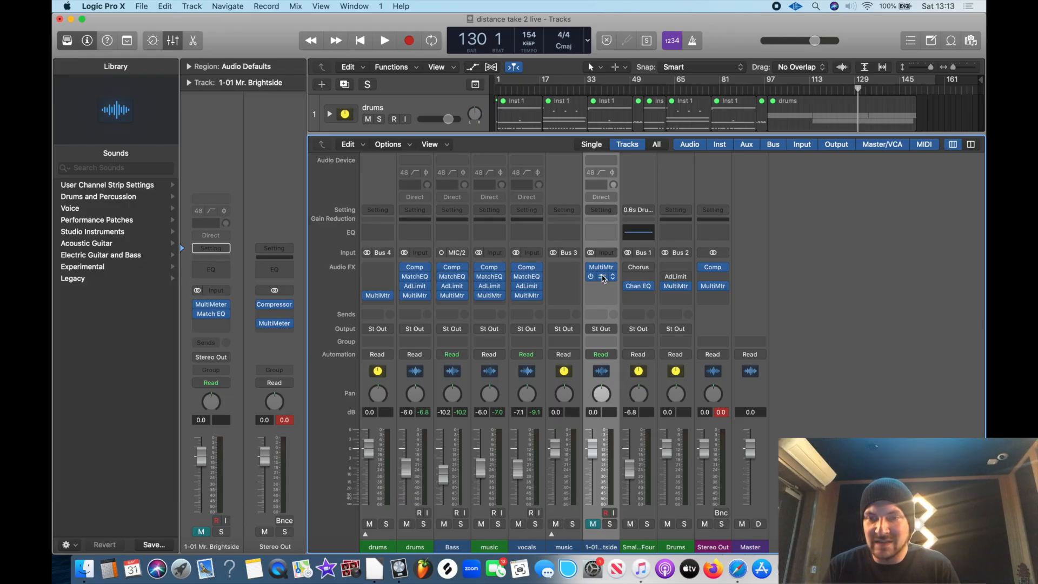
{"action": "left_click", "coordinate": [602, 278]}
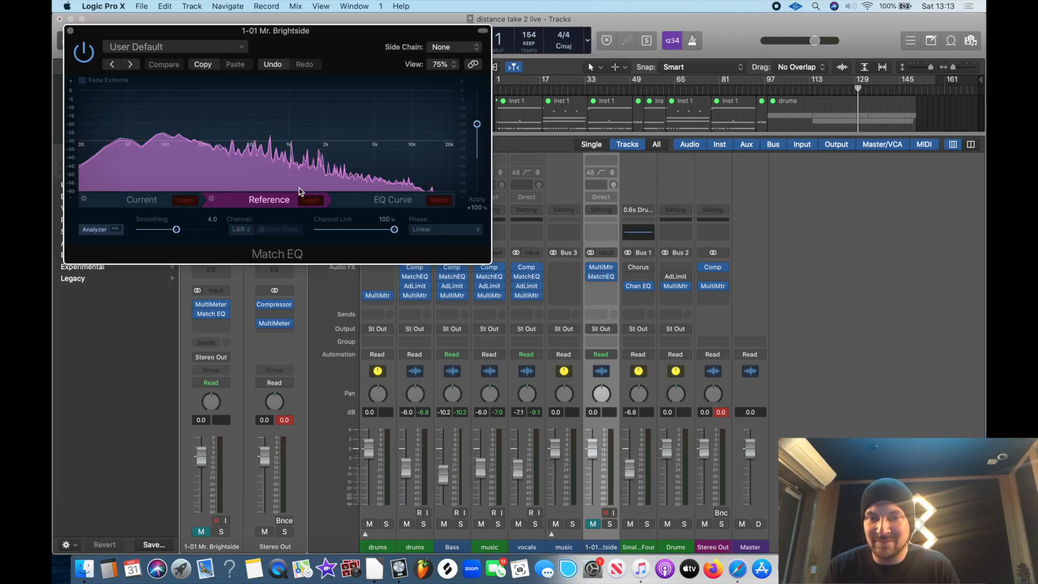
Relearn the Reference spectrum in the Mr. Brightside Match EQ, playing from about bar 83
{"action": "left_click", "coordinate": [732, 89]}
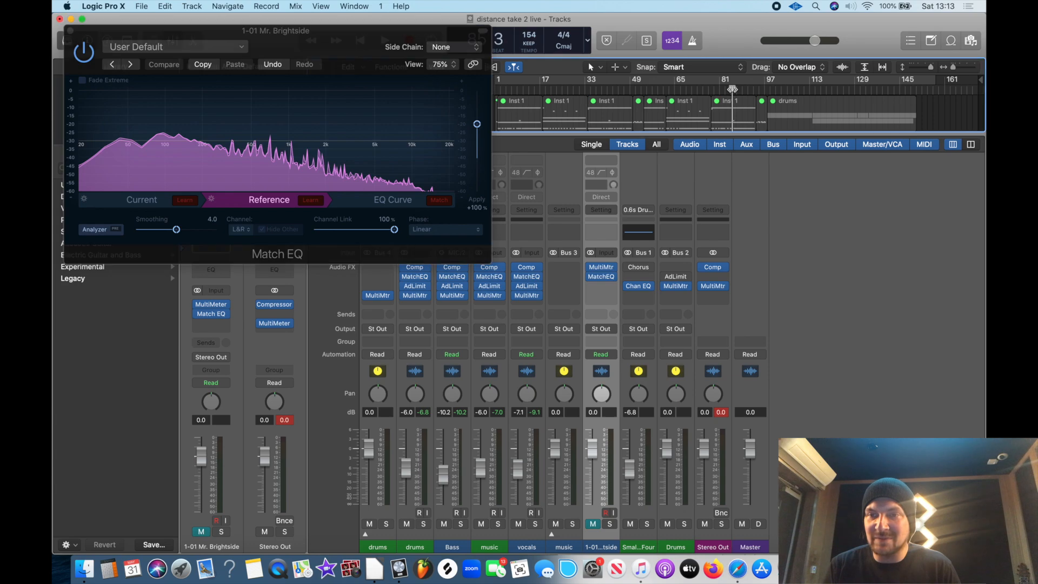
{"action": "left_click", "coordinate": [310, 200]}
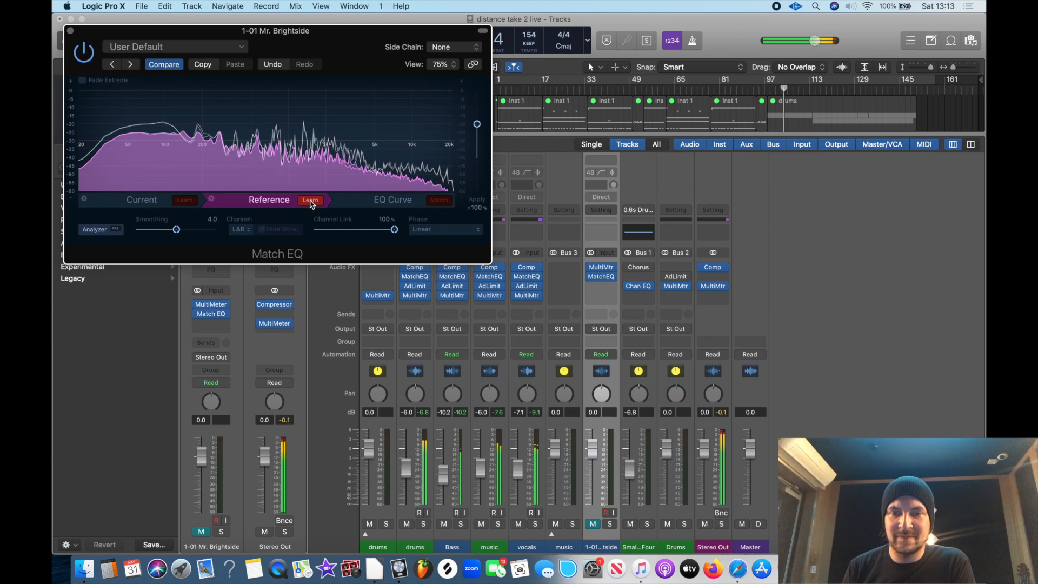
{"action": "left_click", "coordinate": [311, 201]}
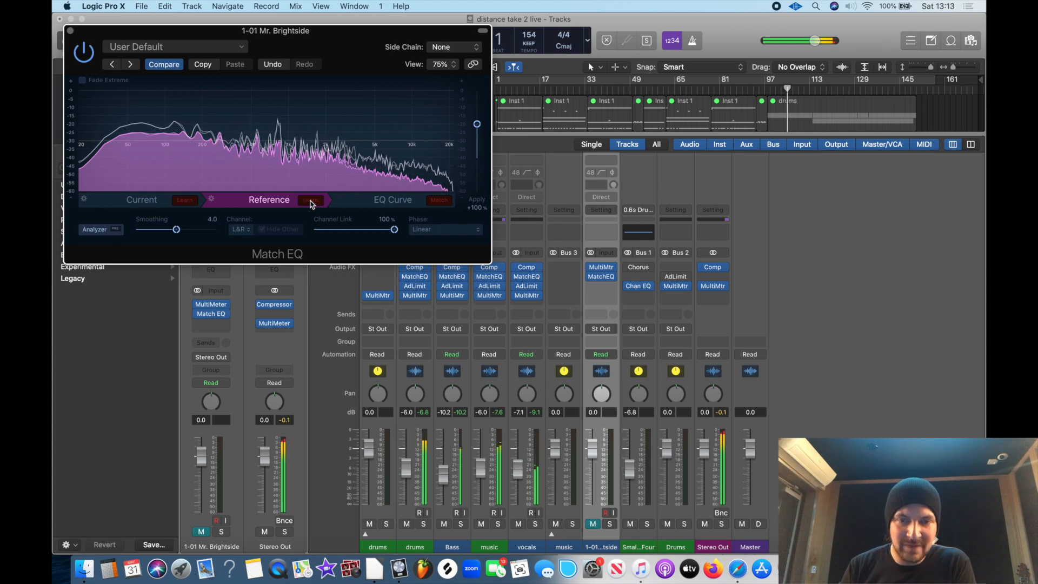
Move the MultiMeter directly below the Compressor on Stereo Out and generate the matched EQ curve in the Match EQ
{"action": "left_click_drag", "start_coordinate": [709, 286], "coordinate": [710, 277]}
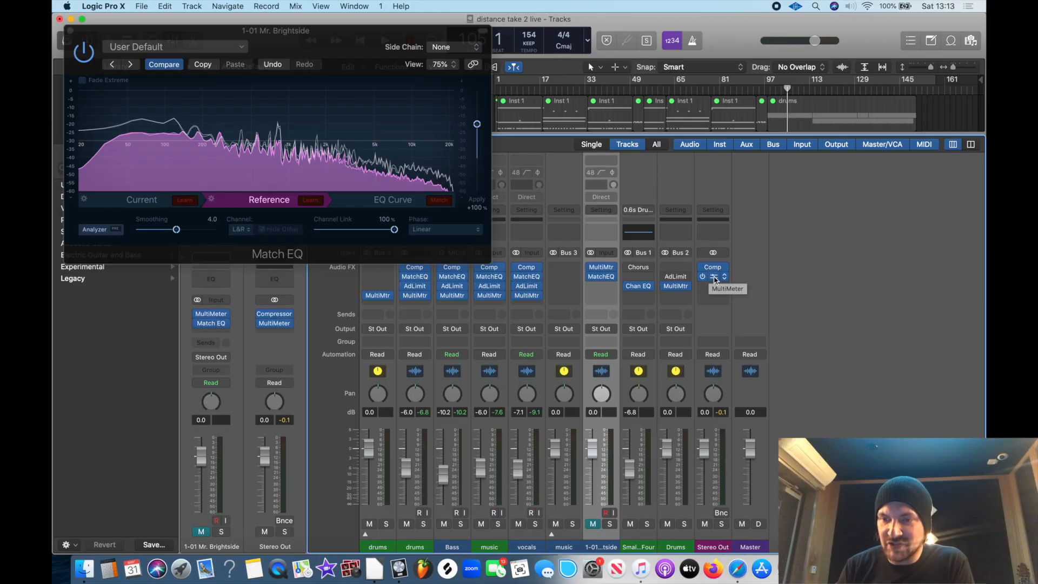
{"action": "left_click", "coordinate": [392, 201]}
{"action": "left_click", "coordinate": [438, 200]}
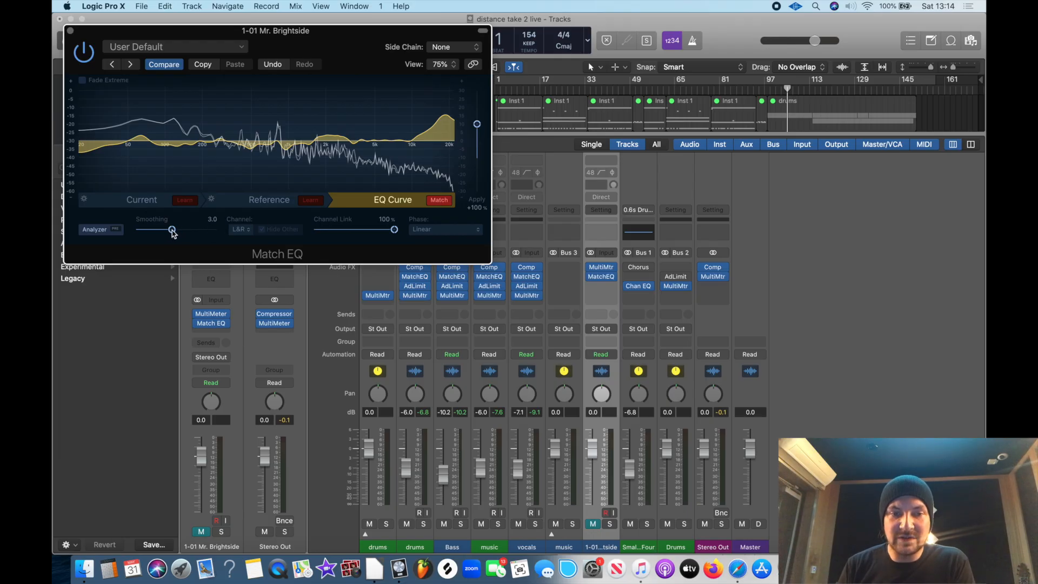
Set the Match EQ's Smoothing to 0.0 and Apply to +40% on the Mr. Brightside channel, and close its window
{"action": "left_click_drag", "start_coordinate": [173, 232], "coordinate": [154, 213]}
{"action": "left_click_drag", "start_coordinate": [477, 125], "coordinate": [477, 146]}
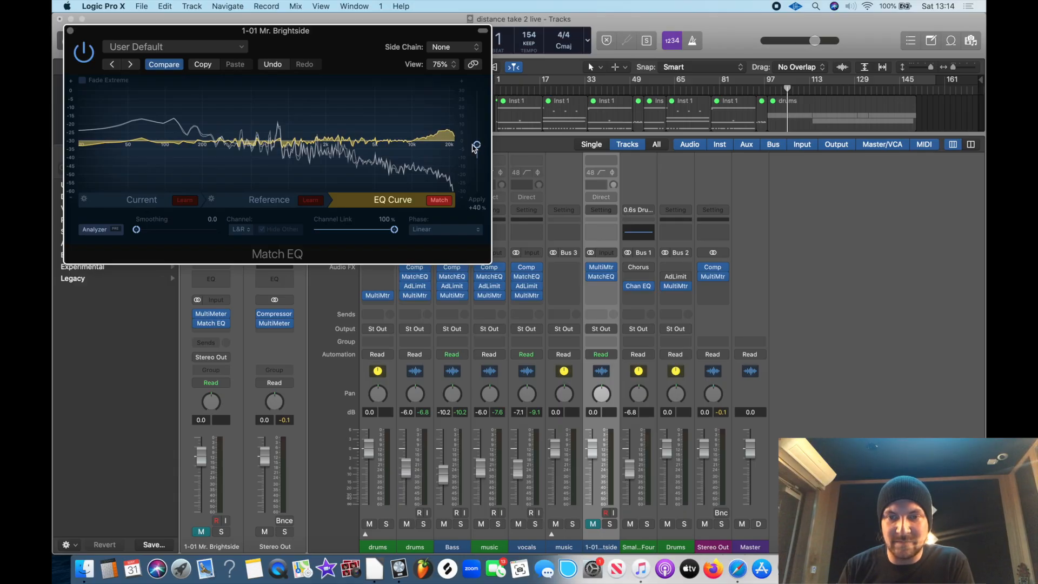
{"action": "left_click", "coordinate": [70, 31]}
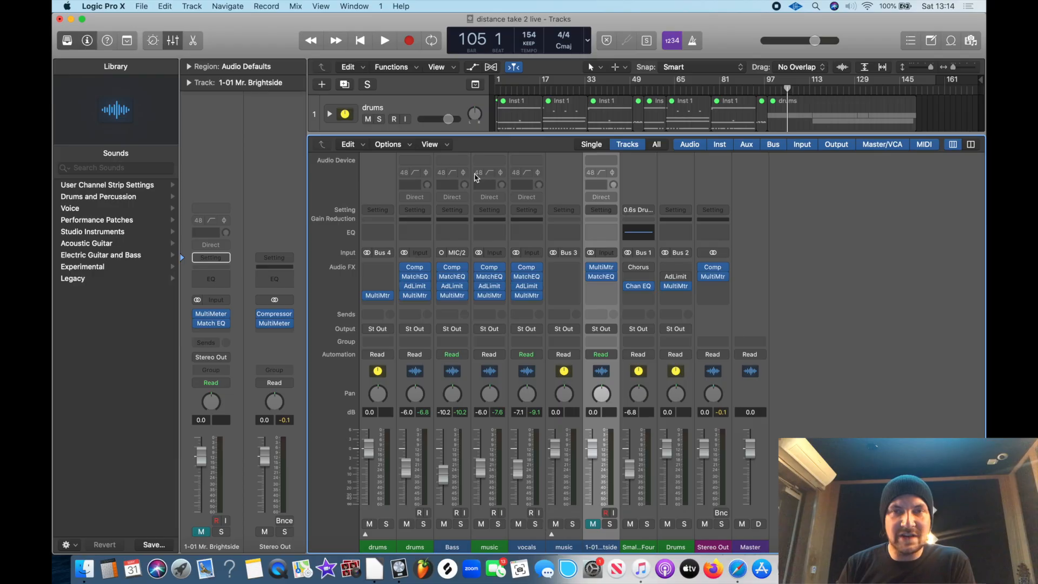
Hide the mixer and play from about bar 92, comparing the mix with the Stereo Out's Compressor and MultiMeter bypassed and re-enabled
{"action": "left_click", "coordinate": [173, 40]}
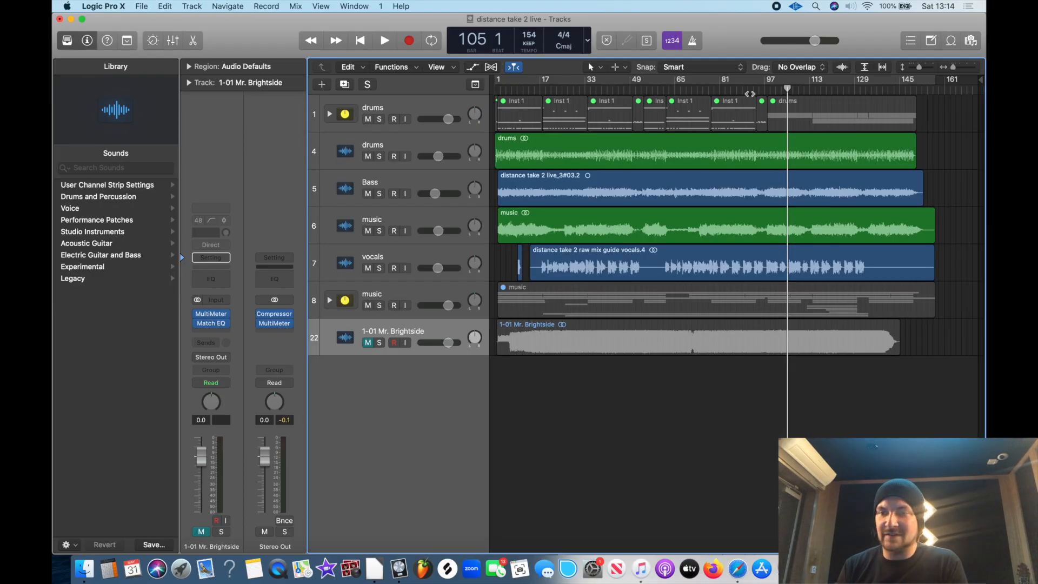
{"action": "left_click", "coordinate": [751, 90]}
{"action": "key", "text": "space"}
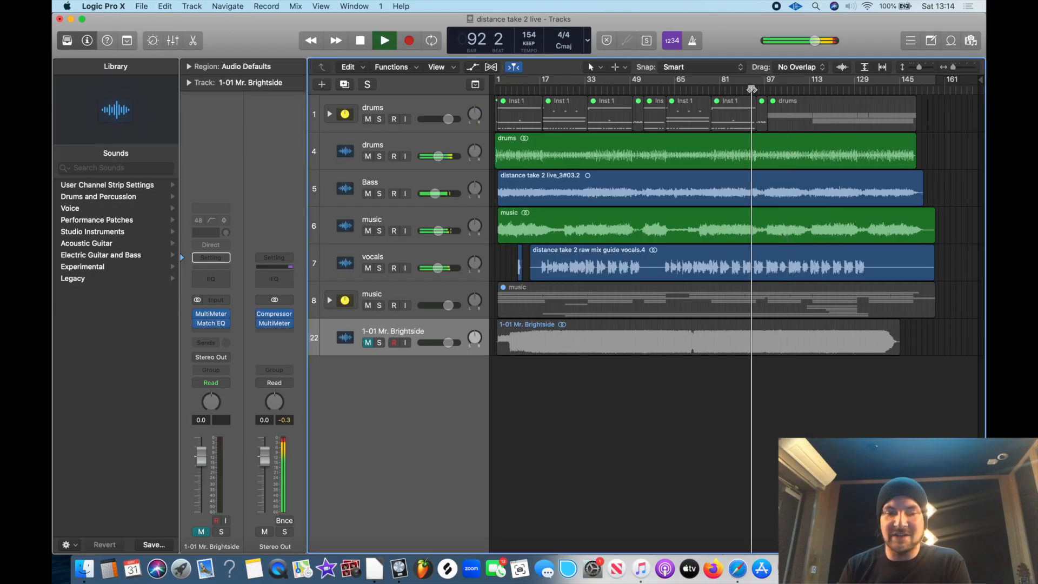
{"action": "key", "text": "space"}
{"action": "mouse_move", "coordinate": [265, 323]}
{"action": "key", "text": "space"}
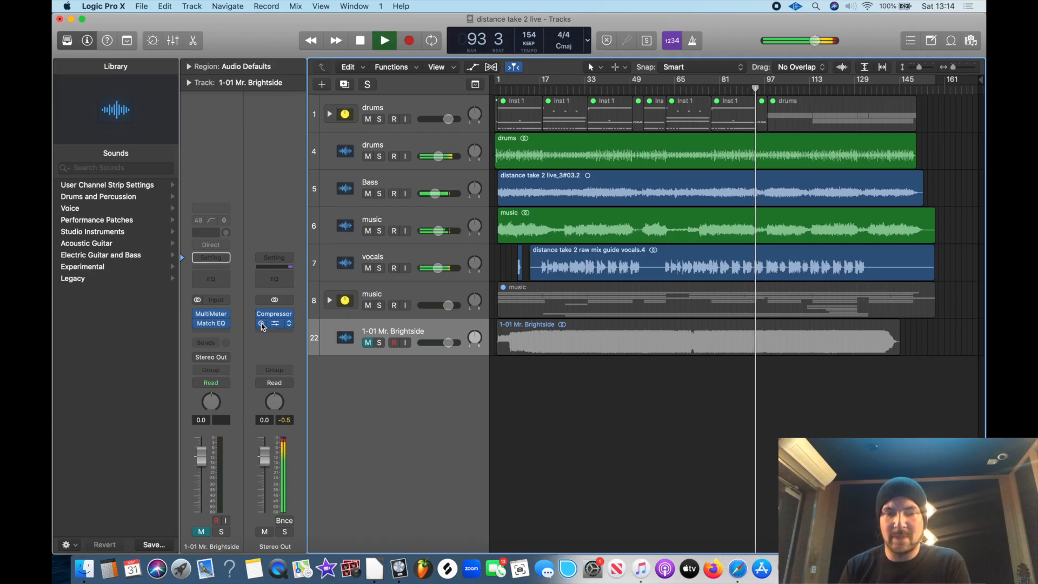
{"action": "left_click", "coordinate": [261, 323]}
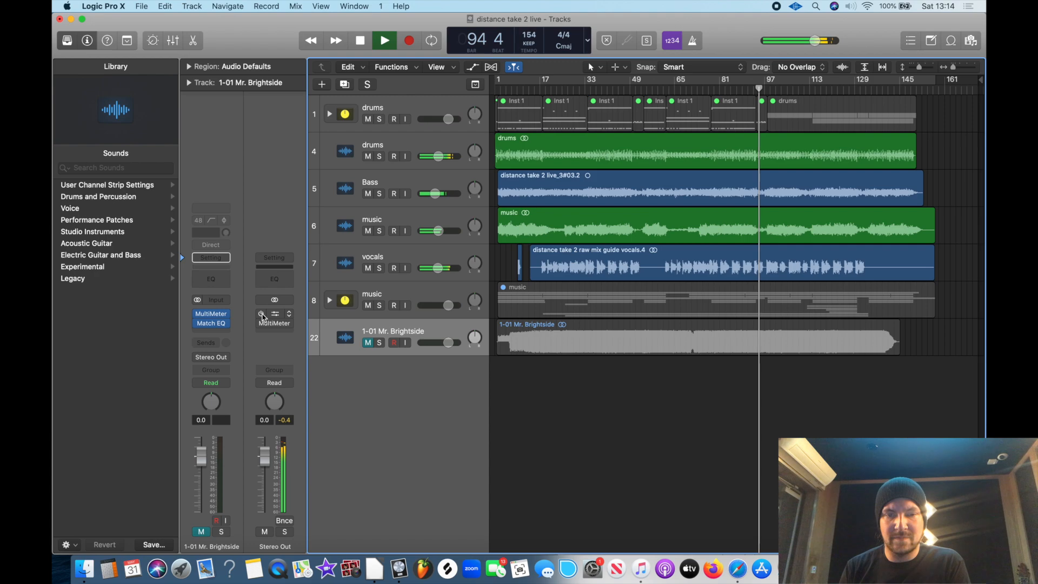
{"action": "left_click", "coordinate": [262, 314]}
{"action": "left_click", "coordinate": [261, 324]}
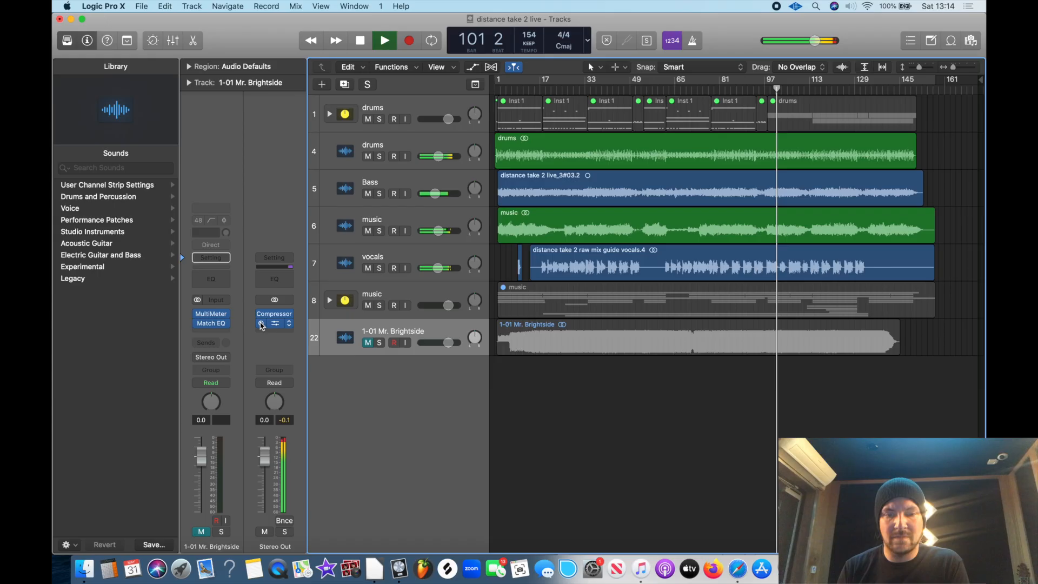
{"action": "key", "text": "space"}
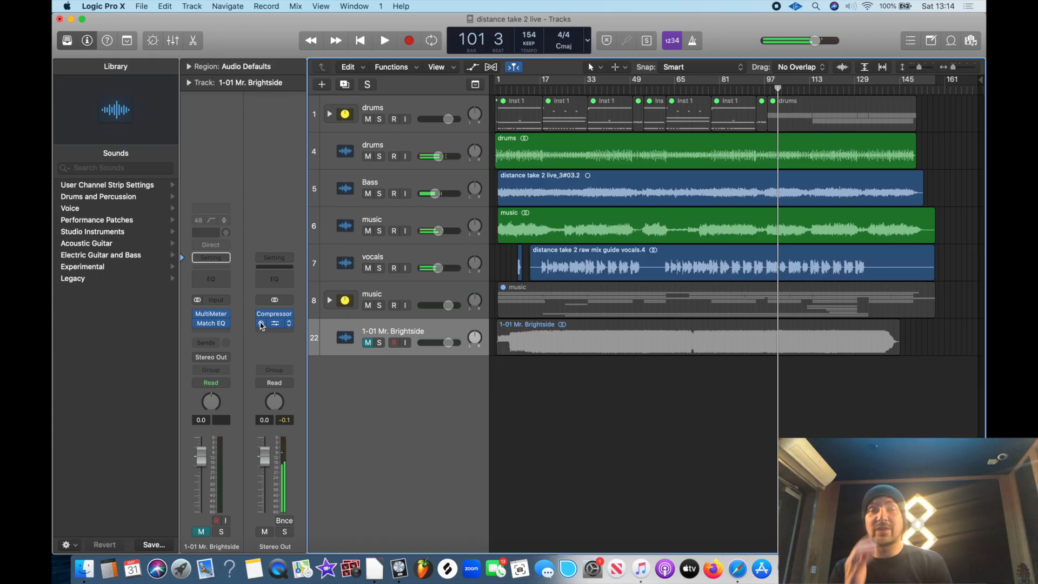
{"action": "left_click", "coordinate": [275, 324]}
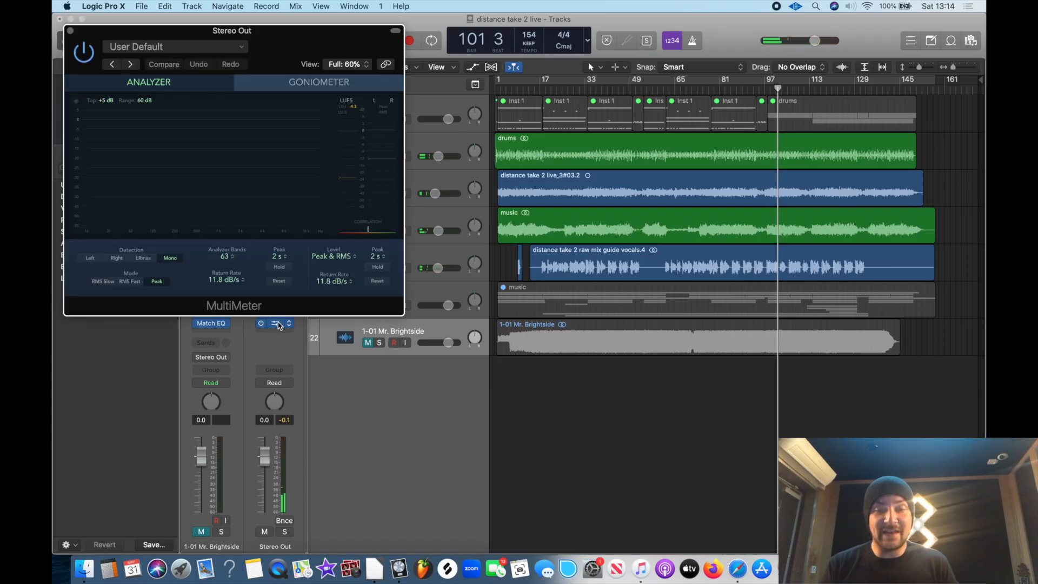
{"action": "left_click_drag", "start_coordinate": [100, 38], "coordinate": [449, 229]}
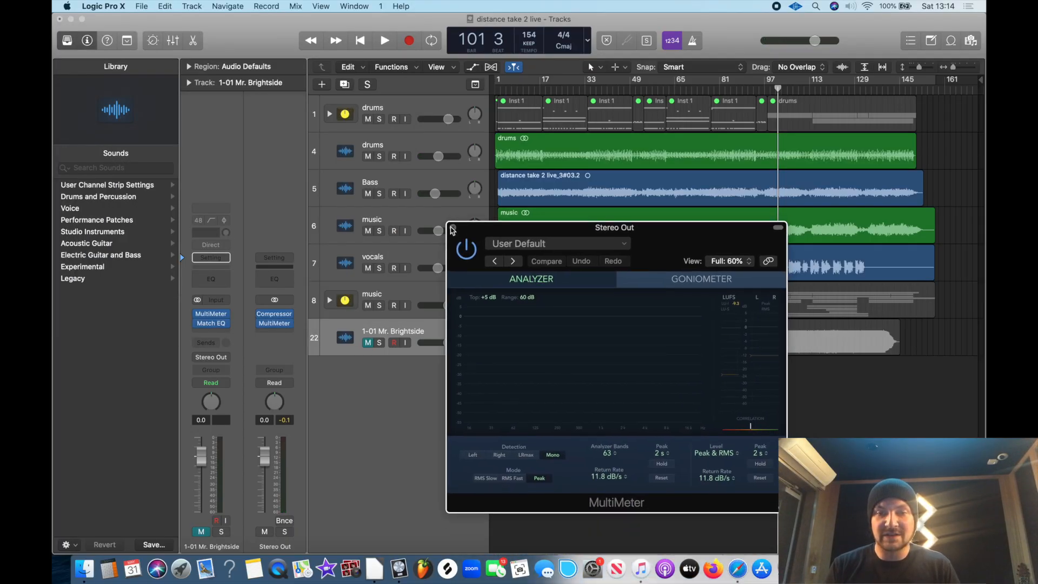
{"action": "left_click", "coordinate": [453, 228]}
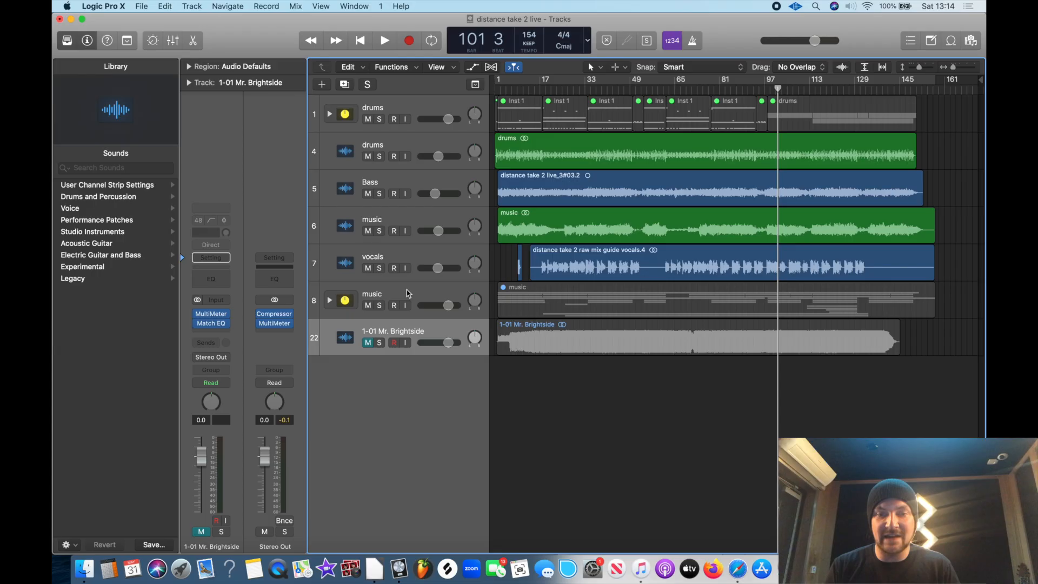
{"action": "left_click", "coordinate": [408, 306]}
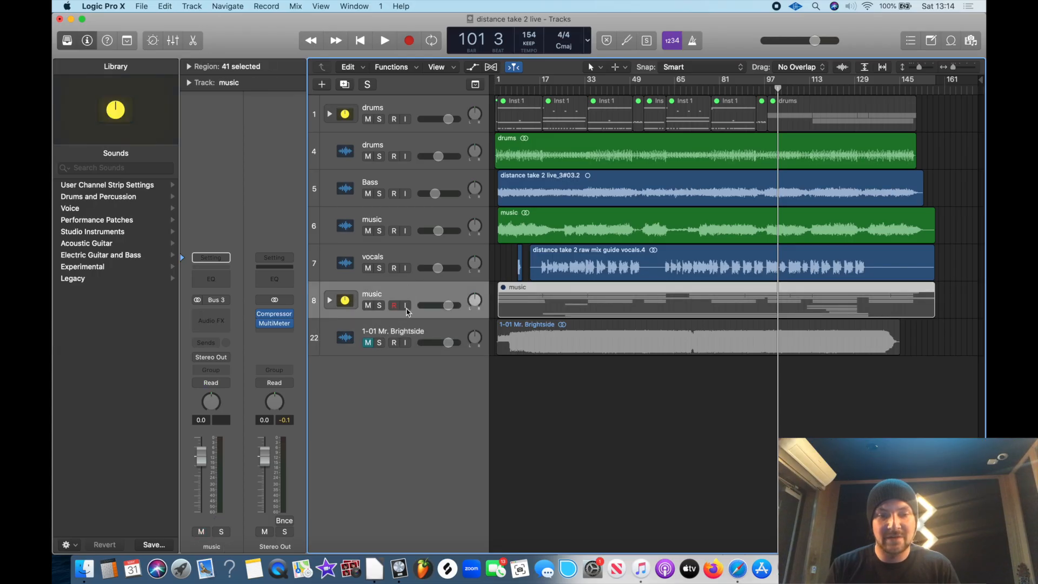
{"action": "left_click", "coordinate": [406, 332]}
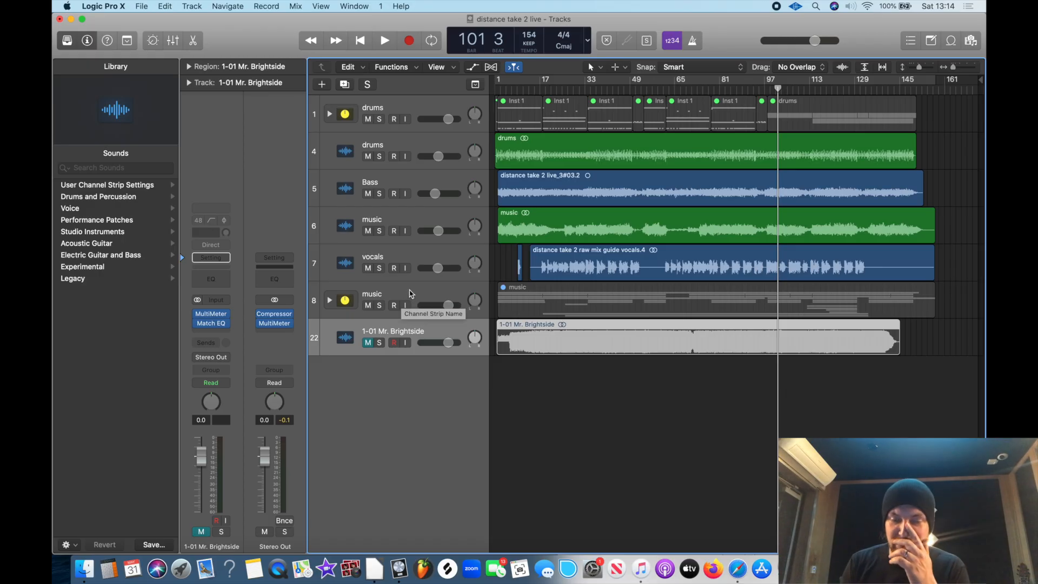
In the mixer, move Stereo Out's MultiMeter down one slot and move the Mr. Brightside channel's Match EQ directly below Stereo Out's Compressor
{"action": "left_click", "coordinate": [403, 303]}
{"action": "left_click", "coordinate": [174, 43]}
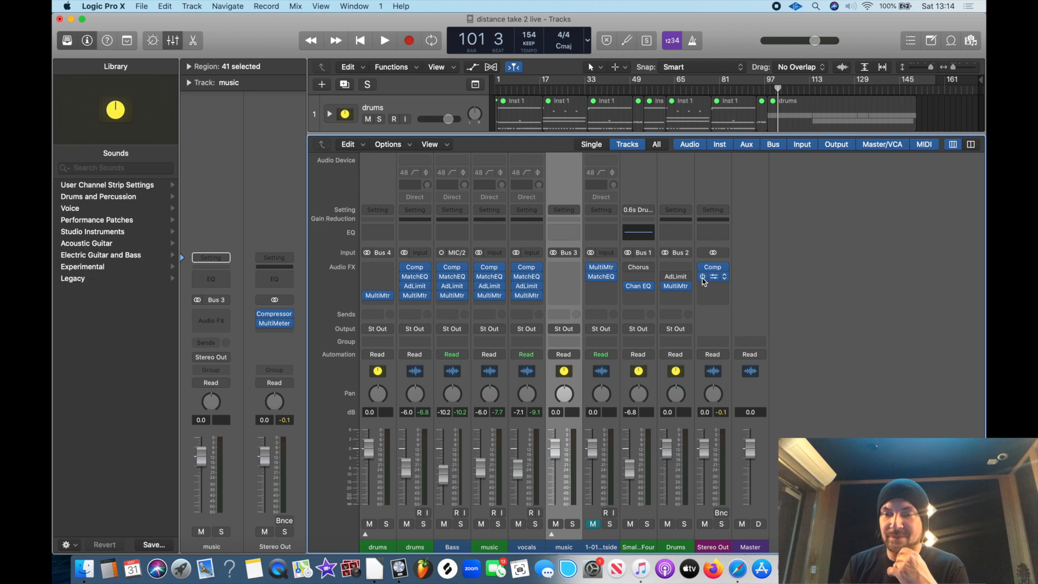
{"action": "left_click_drag", "start_coordinate": [714, 278], "coordinate": [715, 290]}
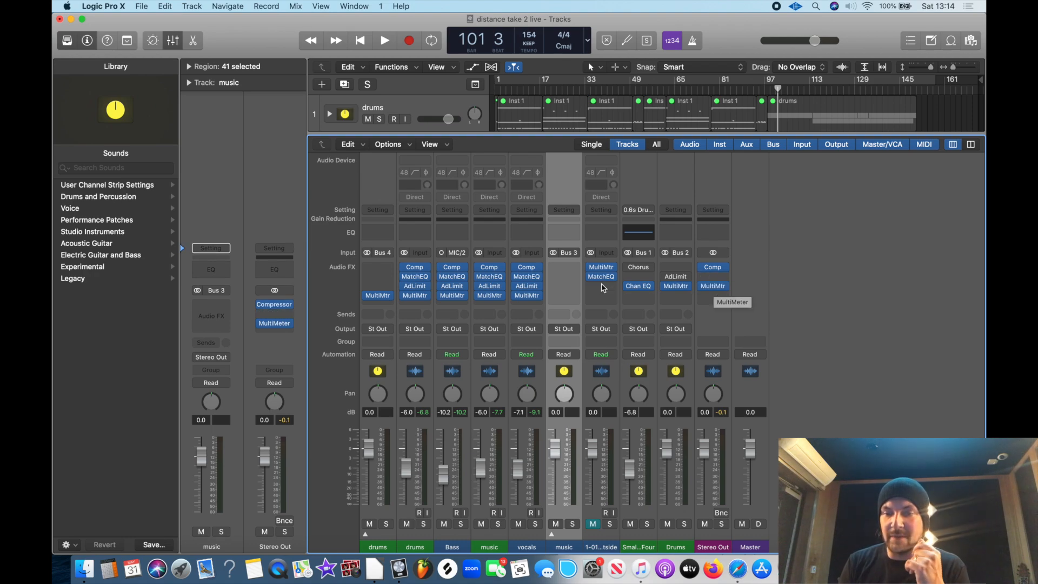
{"action": "left_click_drag", "start_coordinate": [602, 281], "coordinate": [711, 279]}
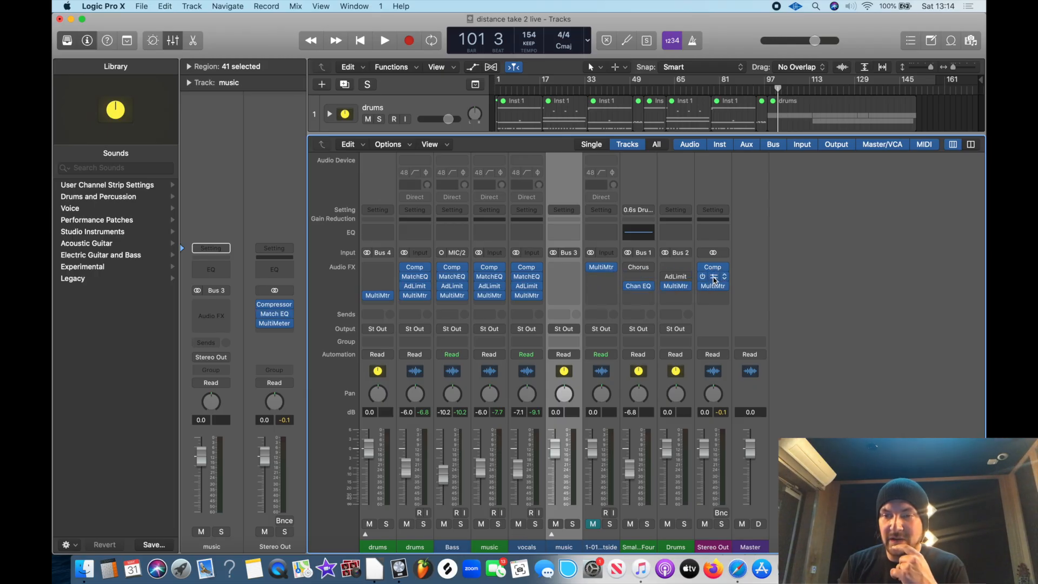
View the Stereo Out's Match EQ during playback, and compare the mix with the Compressor and Match EQ bypassed and re-enabled
{"action": "left_click", "coordinate": [714, 279]}
{"action": "key", "text": "space"}
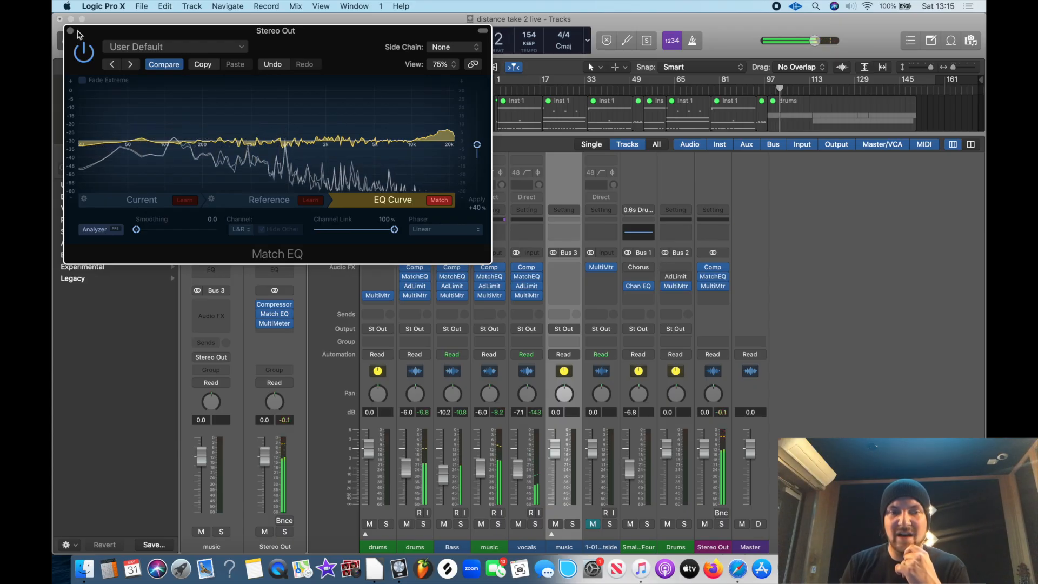
{"action": "key", "text": "super+w"}
{"action": "left_click", "coordinate": [702, 267]}
{"action": "left_click", "coordinate": [702, 276]}
{"action": "key", "text": "space"}
{"action": "left_click", "coordinate": [703, 276]}
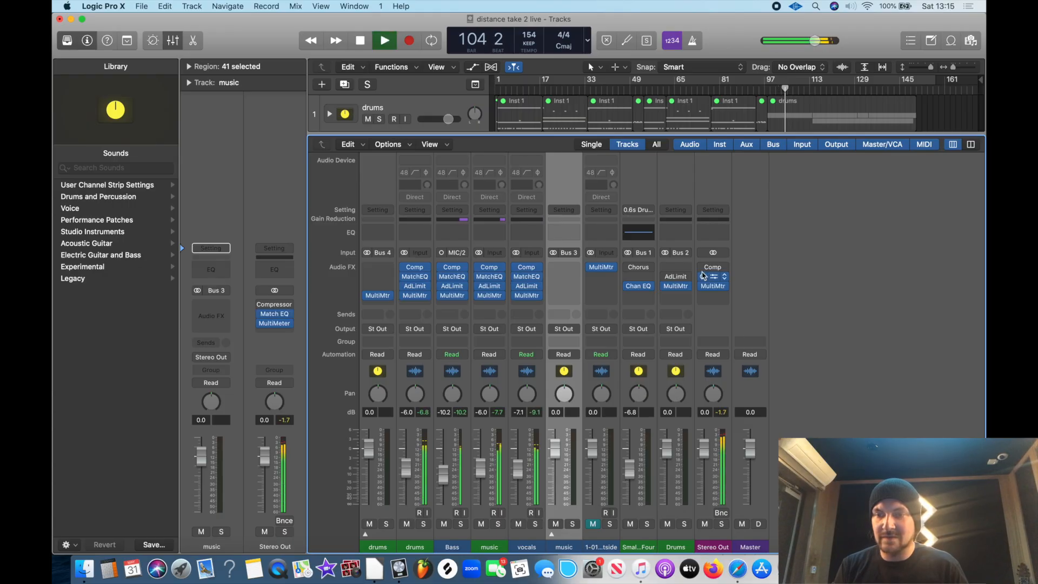
{"action": "left_click", "coordinate": [703, 267]}
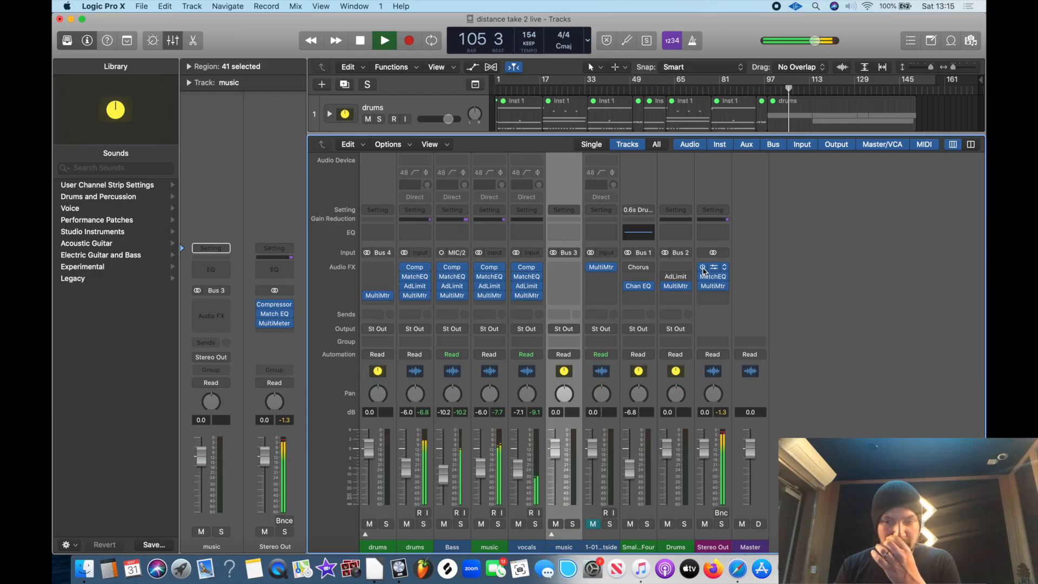
Move Stereo Out's MultiMeter down one slot to leave a free slot below the Match EQ, and hide the mixer
{"action": "left_click", "coordinate": [724, 298]}
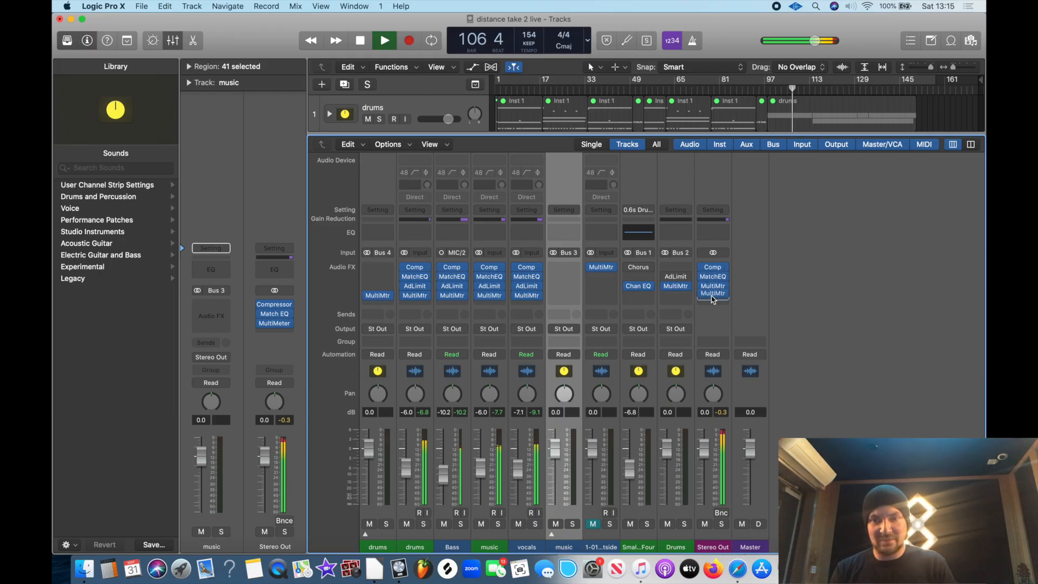
{"action": "left_click", "coordinate": [173, 40]}
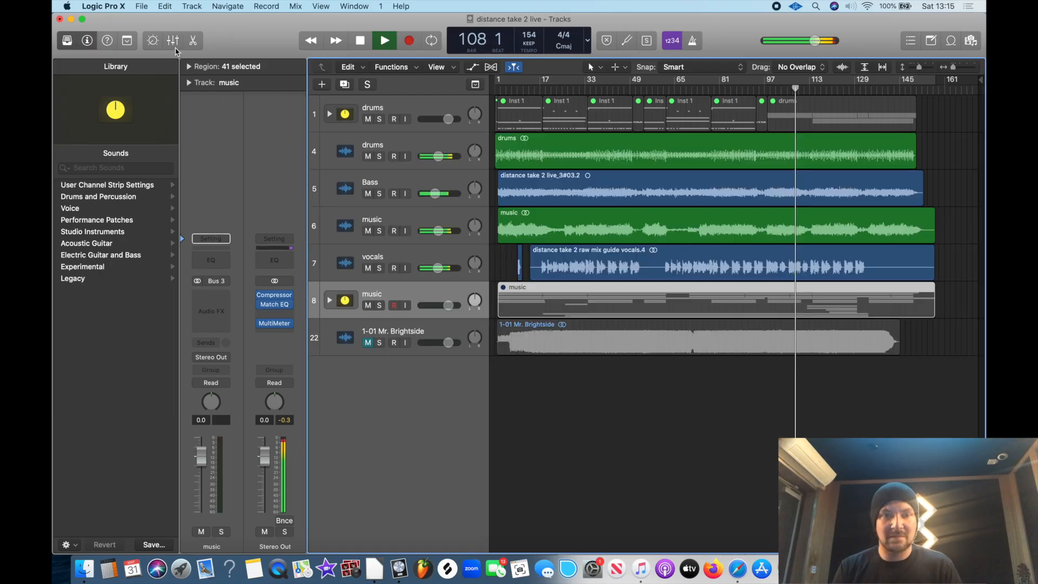
Try the Stereo Out Match EQ's Apply amount at +178% during playback, return it to +40% and close the window
{"action": "left_click", "coordinate": [274, 303]}
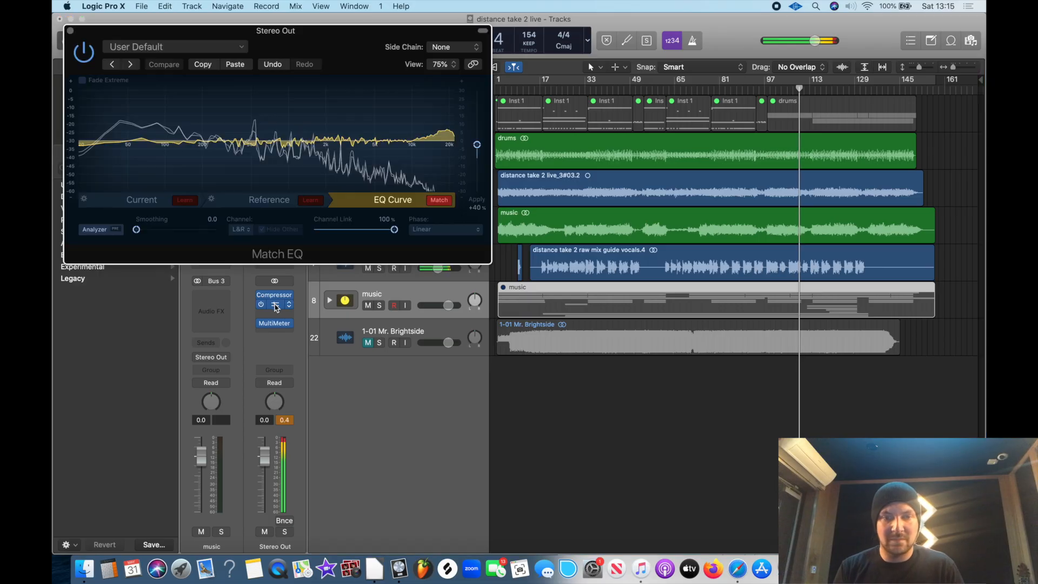
{"action": "left_click_drag", "start_coordinate": [477, 145], "coordinate": [474, 102]}
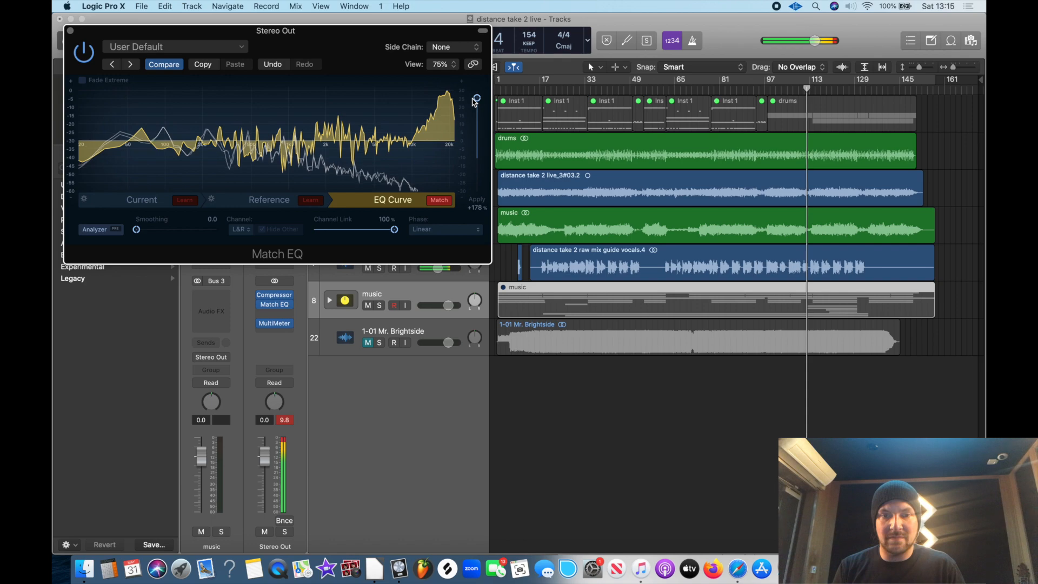
{"action": "left_click_drag", "start_coordinate": [474, 102], "coordinate": [477, 144]}
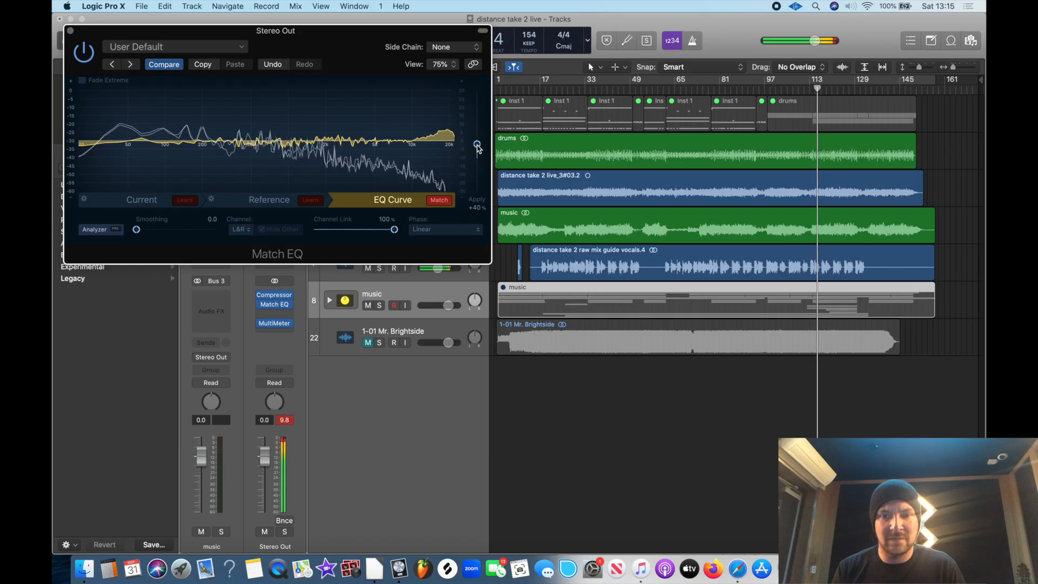
{"action": "key", "text": "space"}
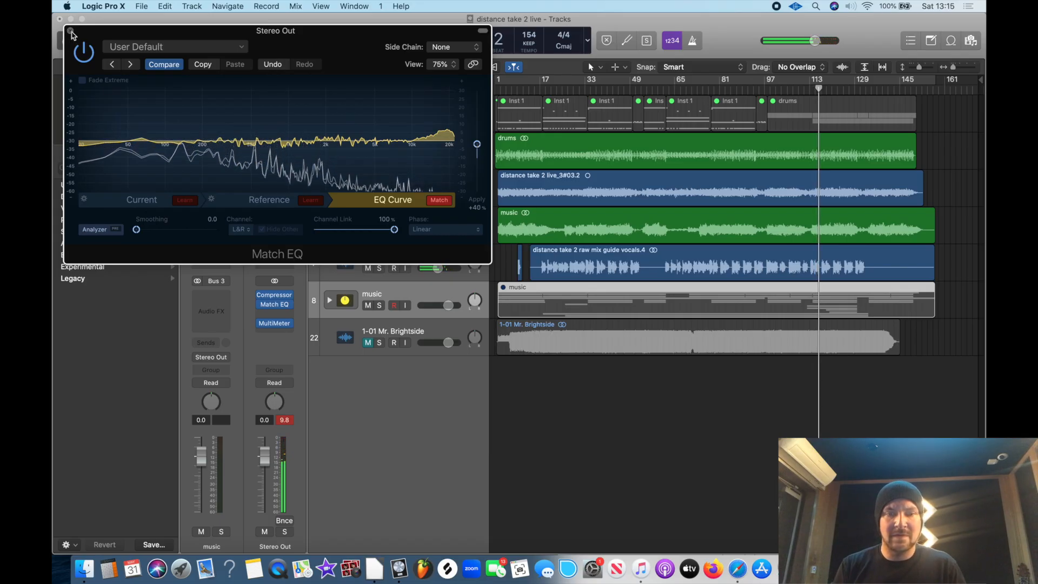
{"action": "left_click", "coordinate": [70, 31]}
Reset the Stereo Out's peak level display and audition the mix from about bar 89
{"action": "left_click", "coordinate": [287, 423]}
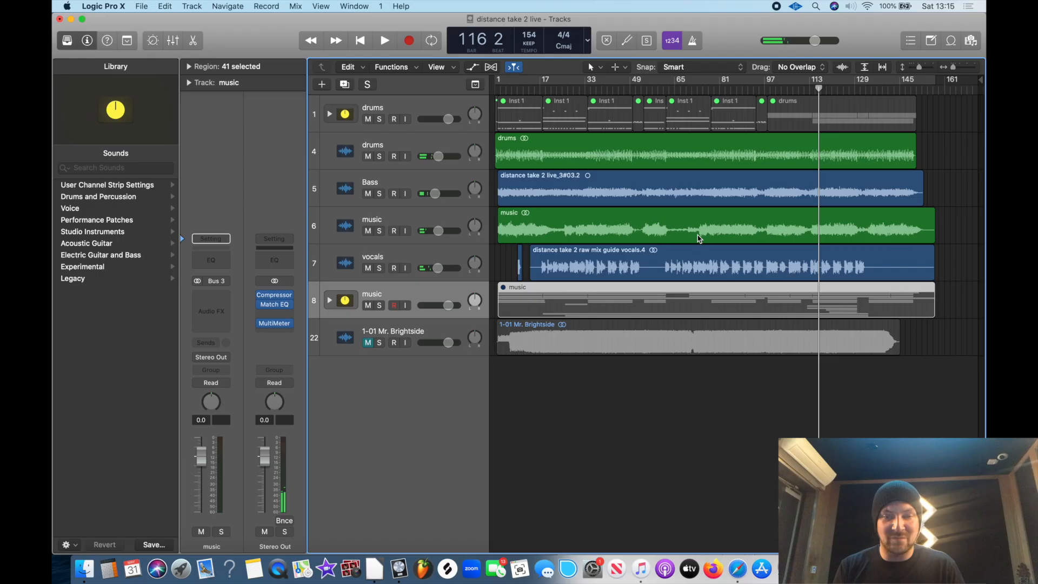
{"action": "left_click", "coordinate": [742, 90]}
{"action": "key", "text": "space"}
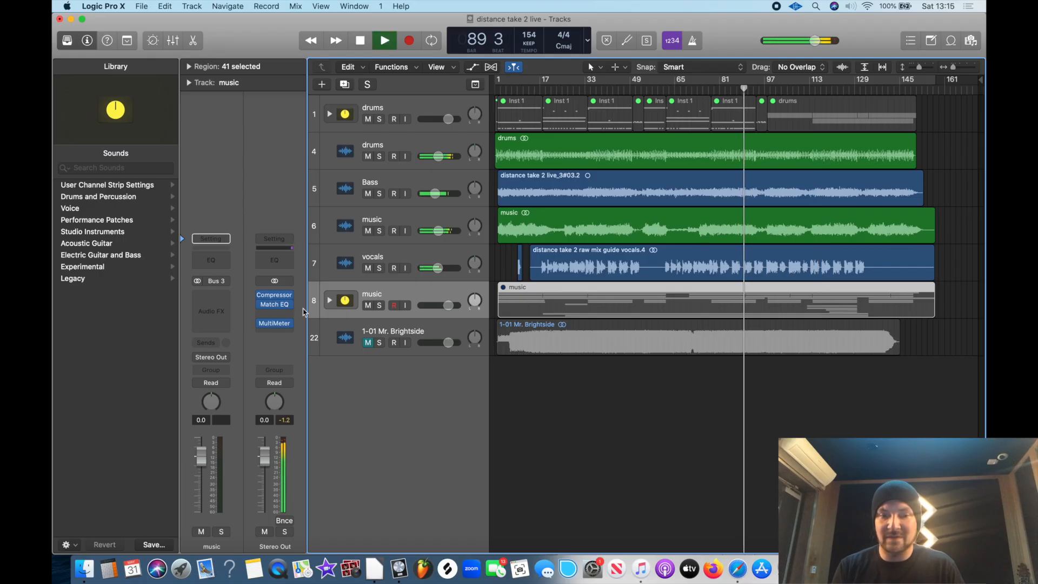
{"action": "key", "text": "space"}
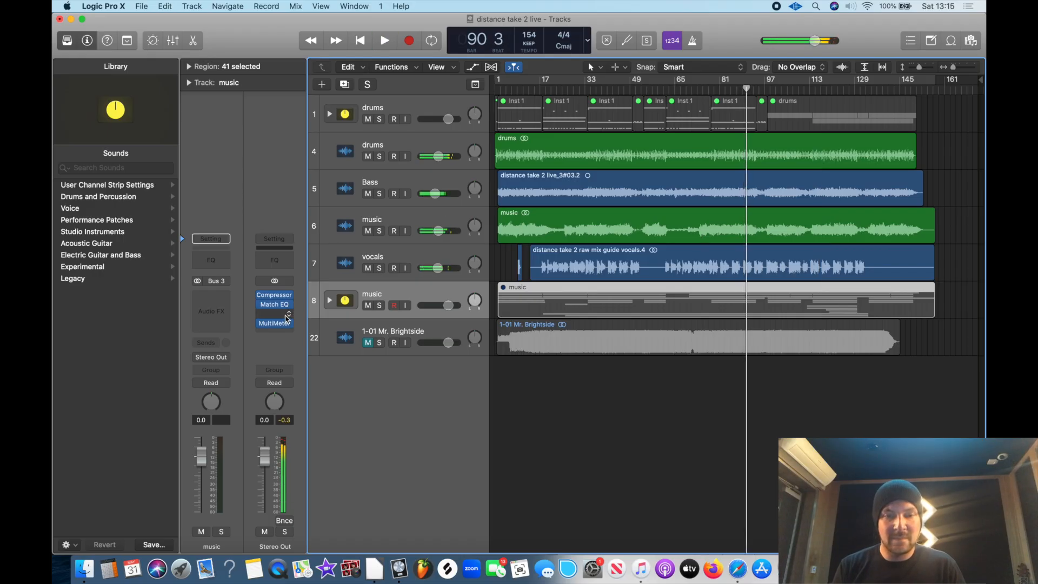
Insert a stereo Adaptive Limiter on Stereo Out between the Match EQ and the MultiMeter
{"action": "left_click", "coordinate": [287, 317]}
{"action": "mouse_move", "coordinate": [319, 377]}
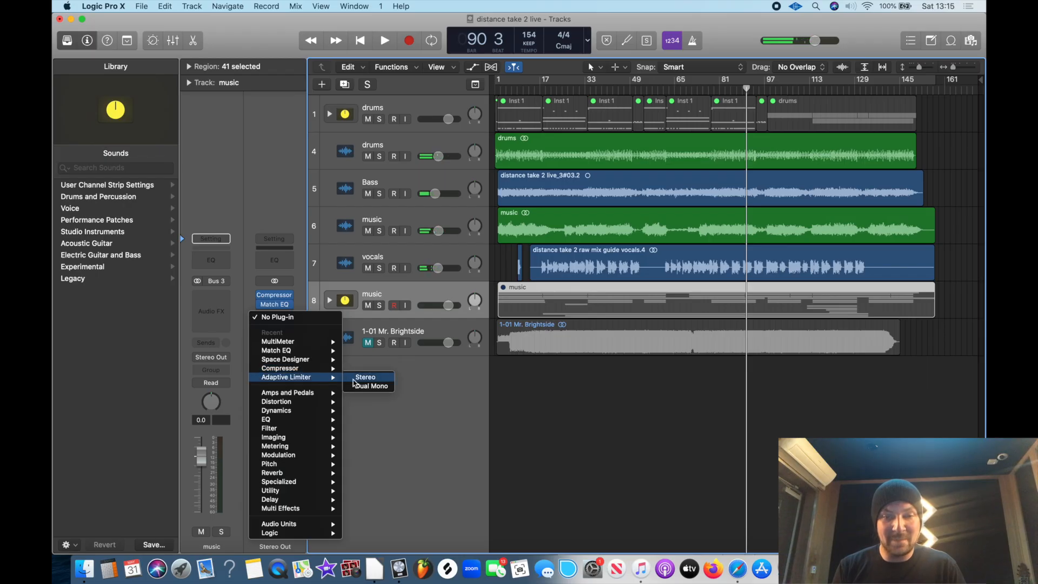
{"action": "left_click", "coordinate": [366, 377]}
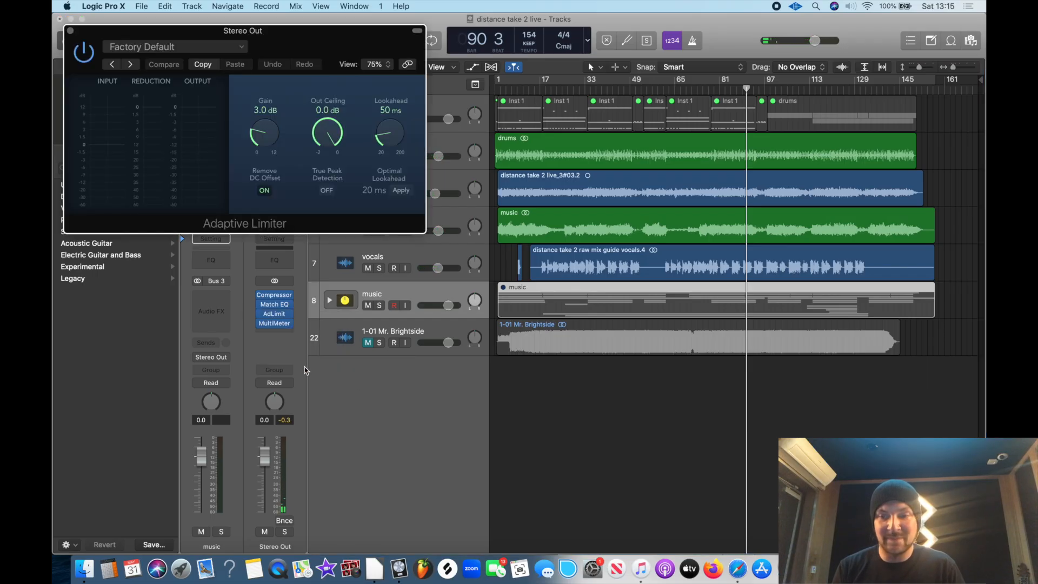
Show the Stereo Out and Mr. Brightside MultiMeters side by side below the Adaptive Limiter and play to compare their loudness
{"action": "left_click", "coordinate": [278, 322]}
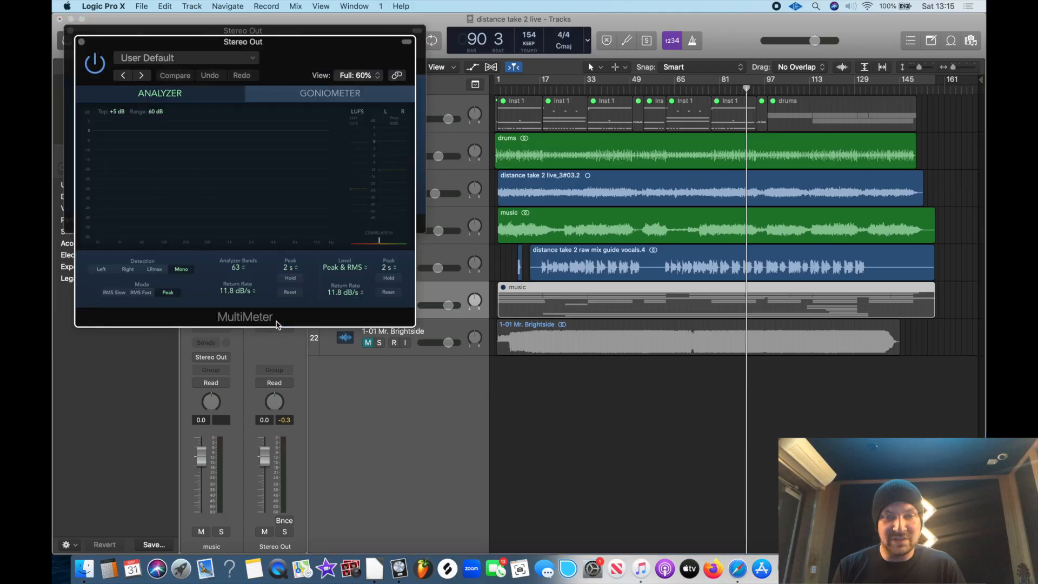
{"action": "left_click_drag", "start_coordinate": [373, 64], "coordinate": [365, 339]}
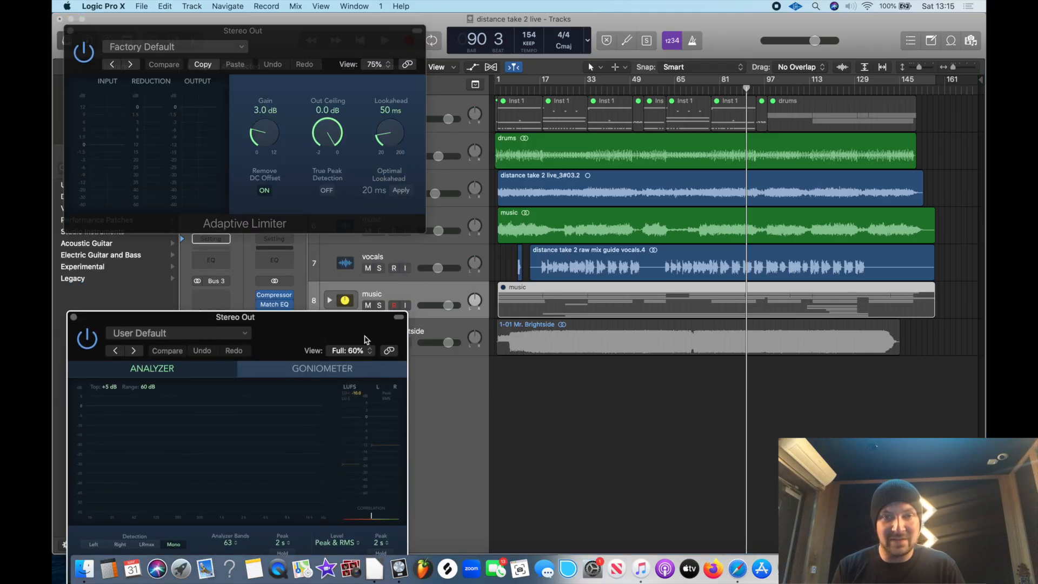
{"action": "left_click", "coordinate": [433, 329]}
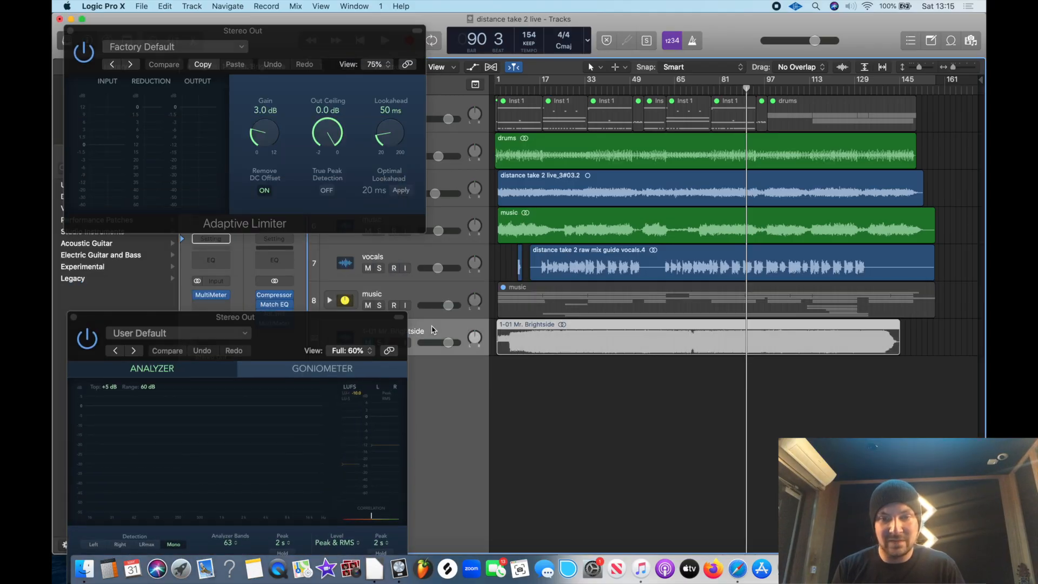
{"action": "left_click", "coordinate": [214, 295]}
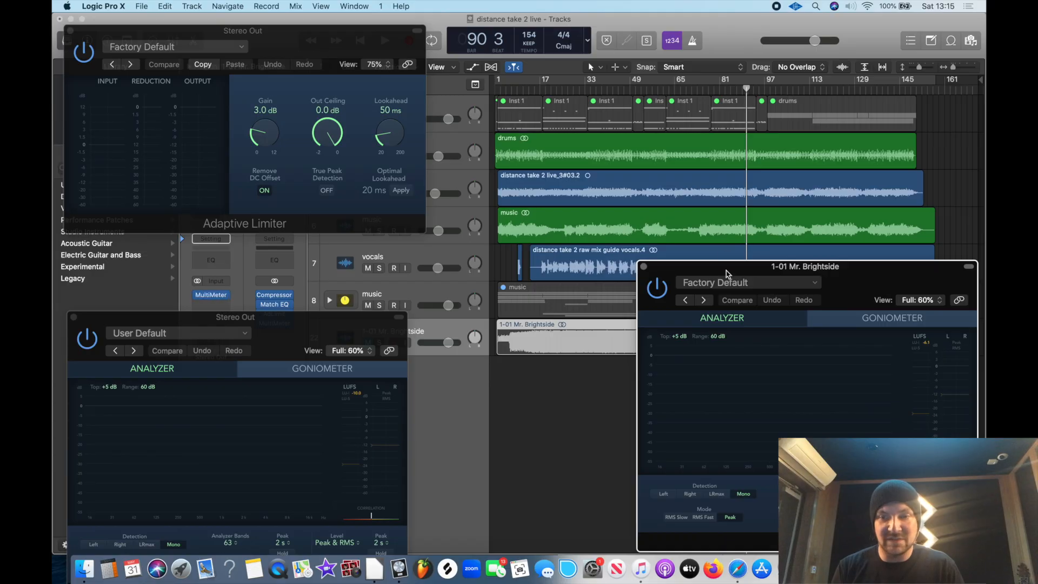
{"action": "left_click_drag", "start_coordinate": [727, 273], "coordinate": [650, 330]}
{"action": "key", "text": "space"}
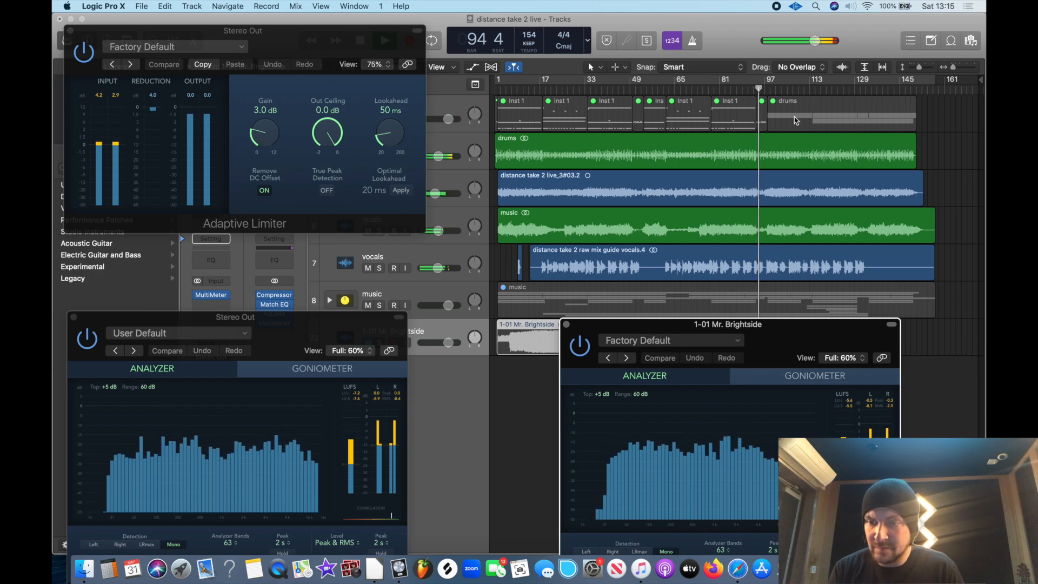
Reposition the Mr. Brightside and Stereo Out MultiMeters so both loudness meters can be compared while playing from about bar 125
{"action": "left_click_drag", "start_coordinate": [779, 333], "coordinate": [781, 376]}
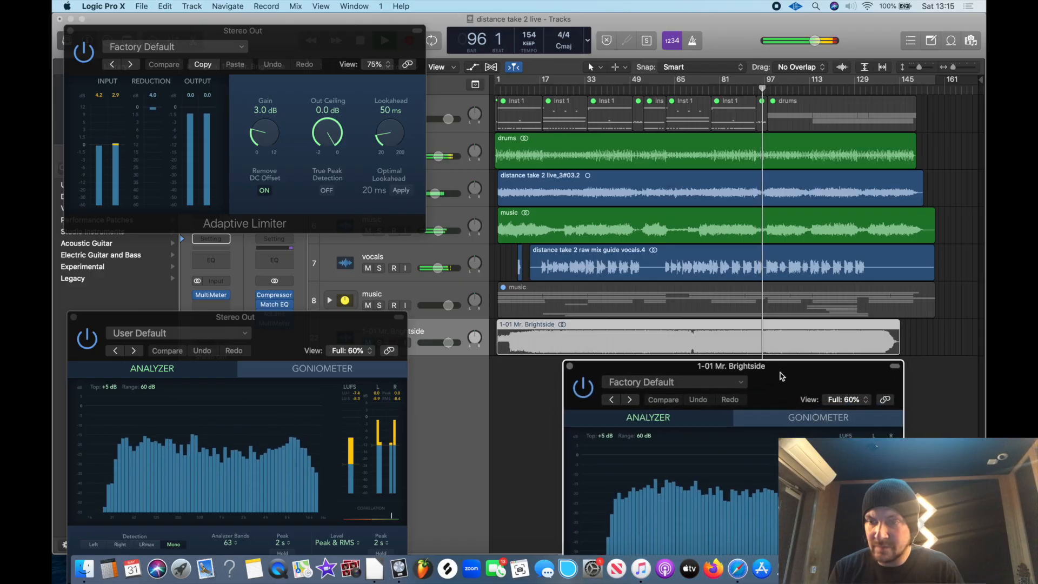
{"action": "left_click", "coordinate": [843, 89]}
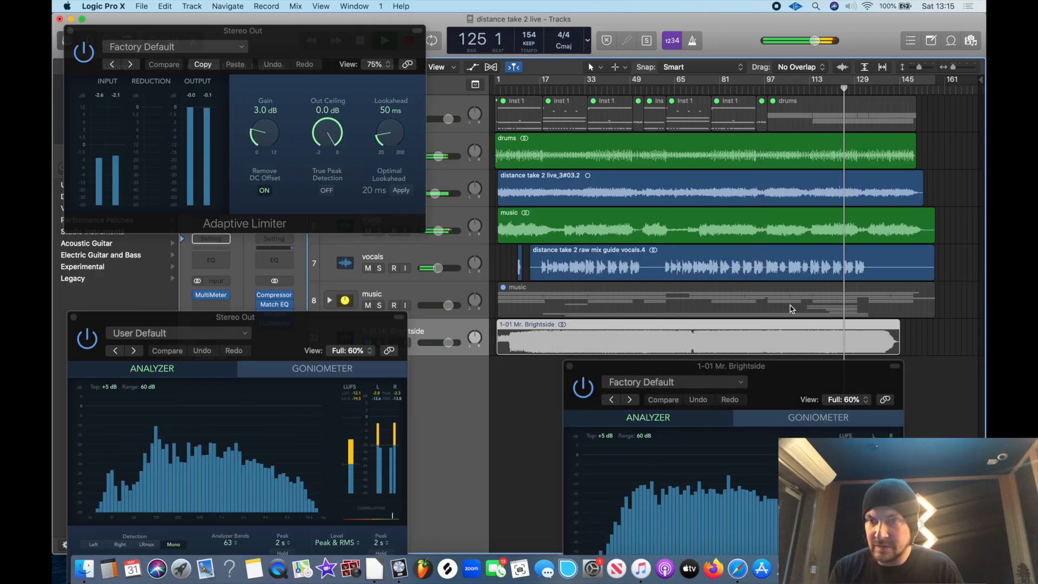
{"action": "left_click_drag", "start_coordinate": [764, 367], "coordinate": [734, 326]}
{"action": "left_click_drag", "start_coordinate": [370, 327], "coordinate": [380, 319]}
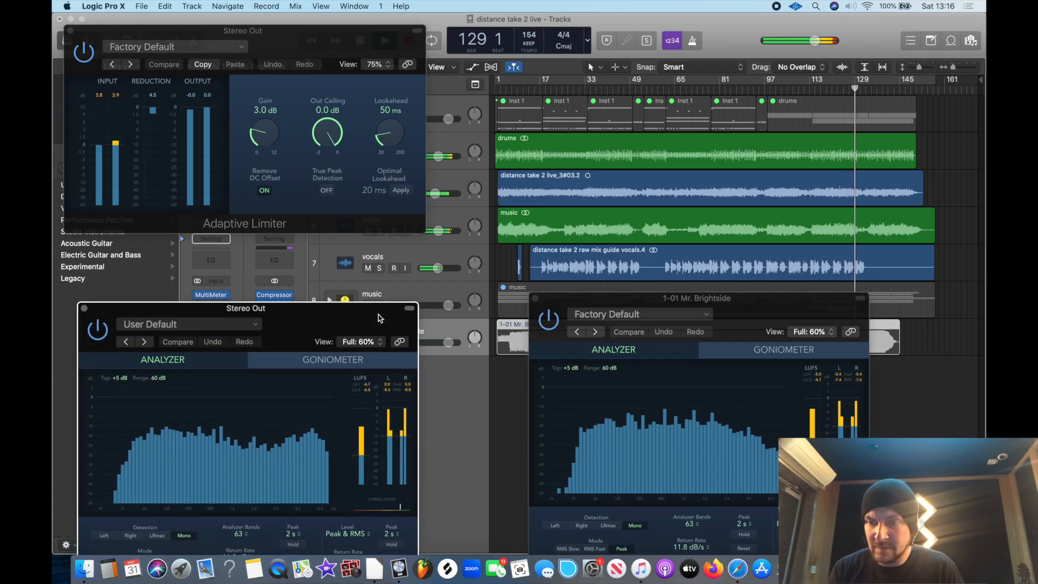
Set the Adaptive Limiter's Out Ceiling to -0.3 dB and Gain to 4.4 dB, and replay the later part of the song
{"action": "left_click_drag", "start_coordinate": [327, 137], "coordinate": [332, 164]}
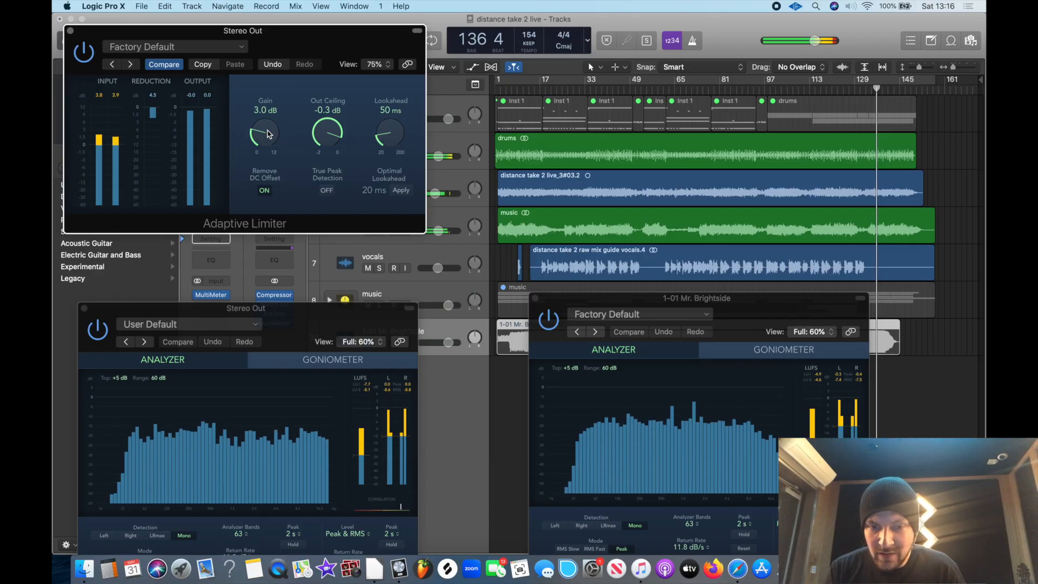
{"action": "left_click_drag", "start_coordinate": [269, 134], "coordinate": [269, 116]}
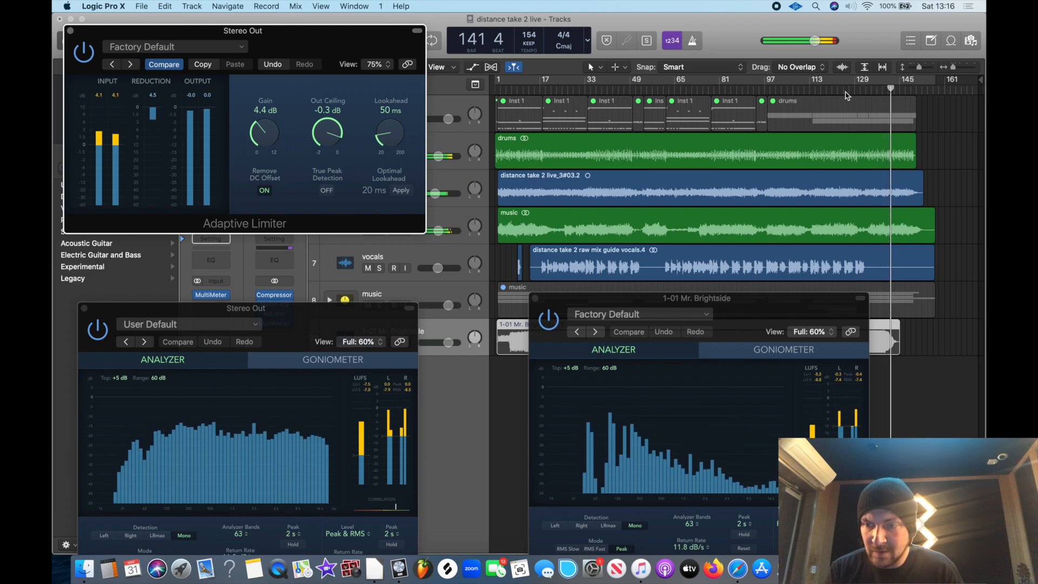
{"action": "left_click", "coordinate": [831, 95]}
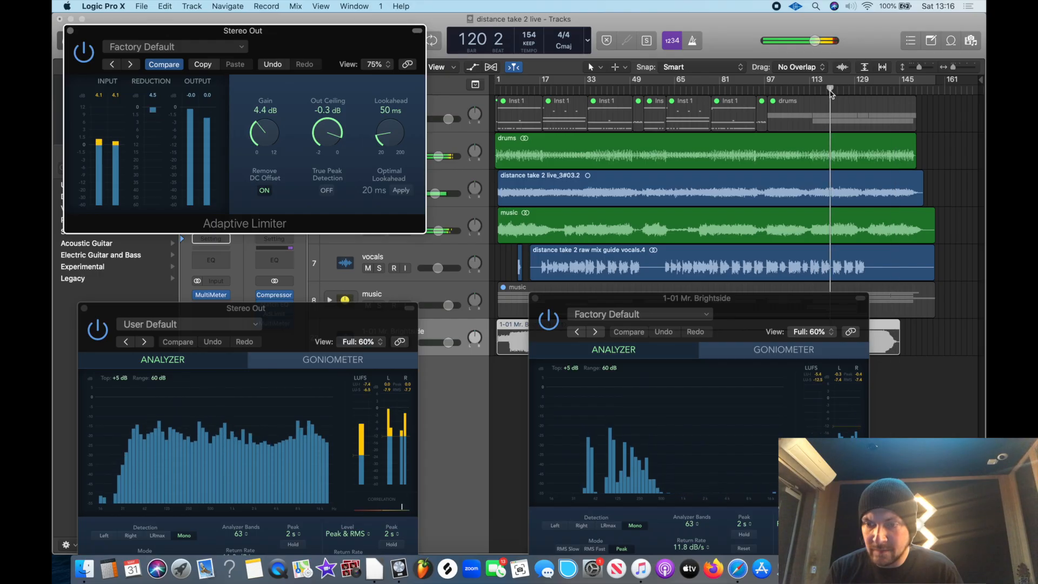
{"action": "left_click", "coordinate": [807, 91]}
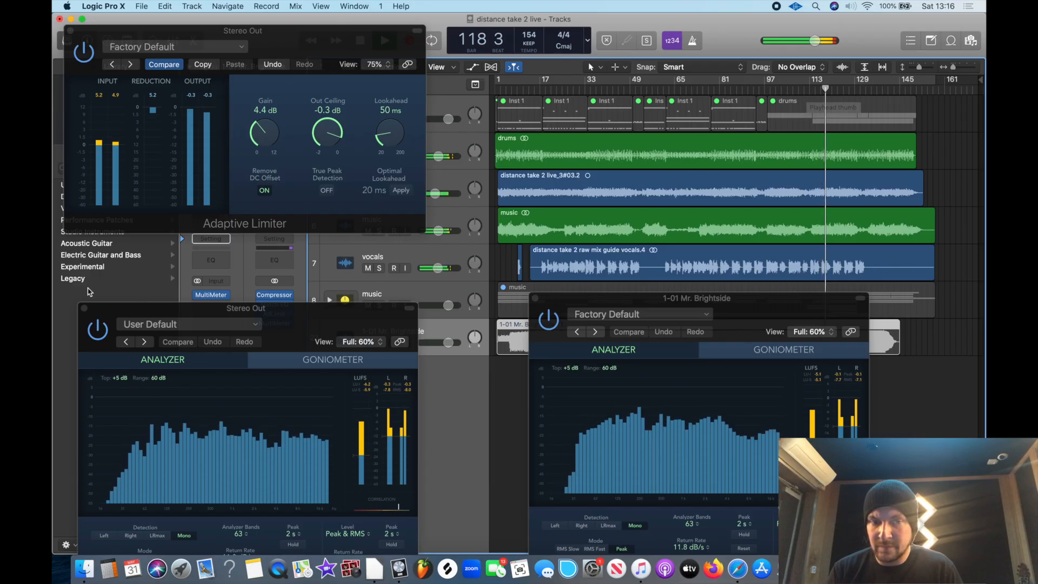
Close both MultiMeters and the Adaptive Limiter window
{"action": "left_click", "coordinate": [85, 309]}
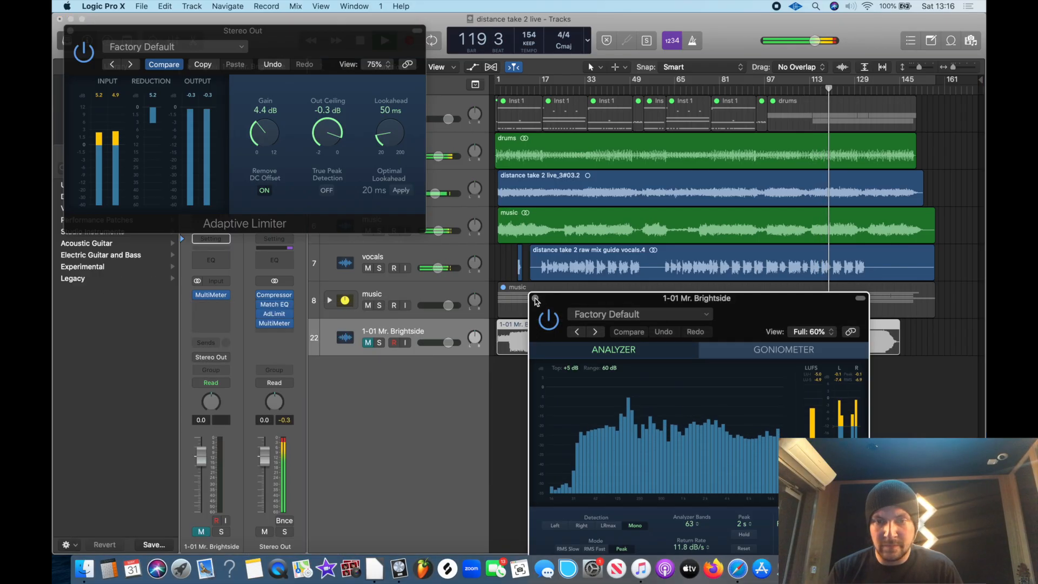
{"action": "left_click", "coordinate": [535, 298]}
{"action": "left_click", "coordinate": [70, 31]}
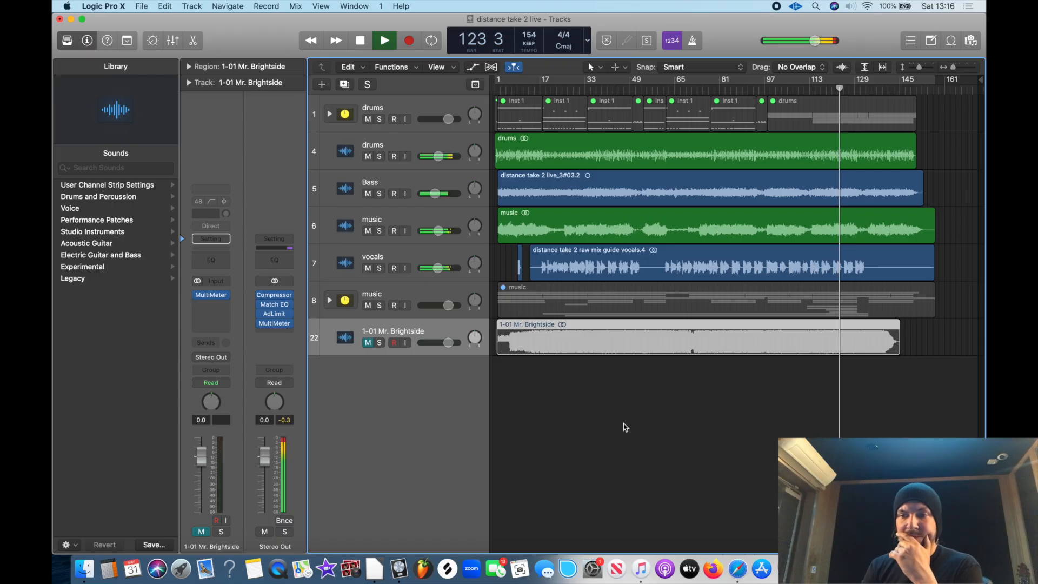
Stop playback and turn on the cycle range spanning the whole song from bar 1
{"action": "key", "text": "space"}
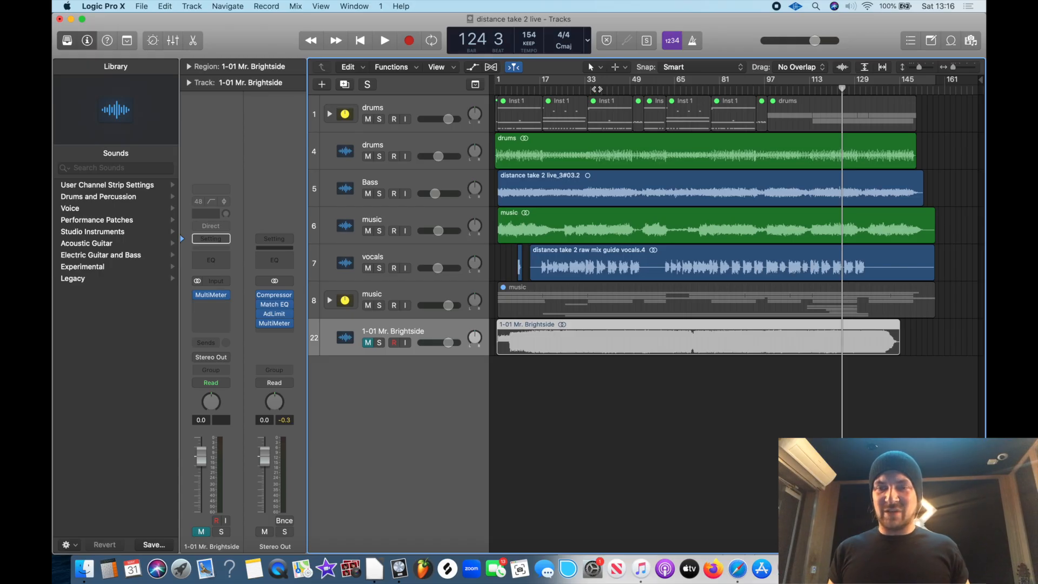
{"action": "left_click", "coordinate": [597, 82]}
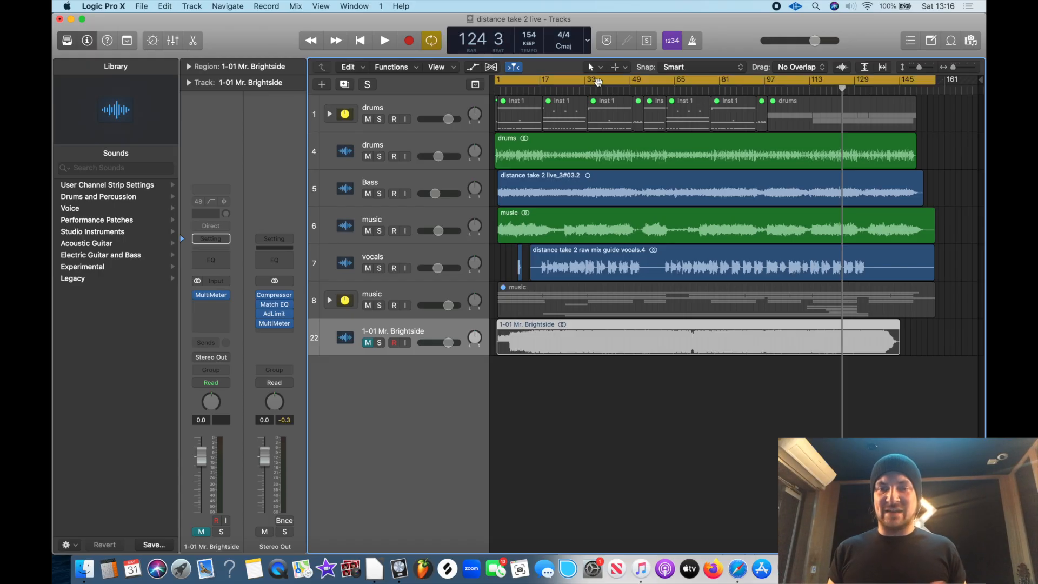